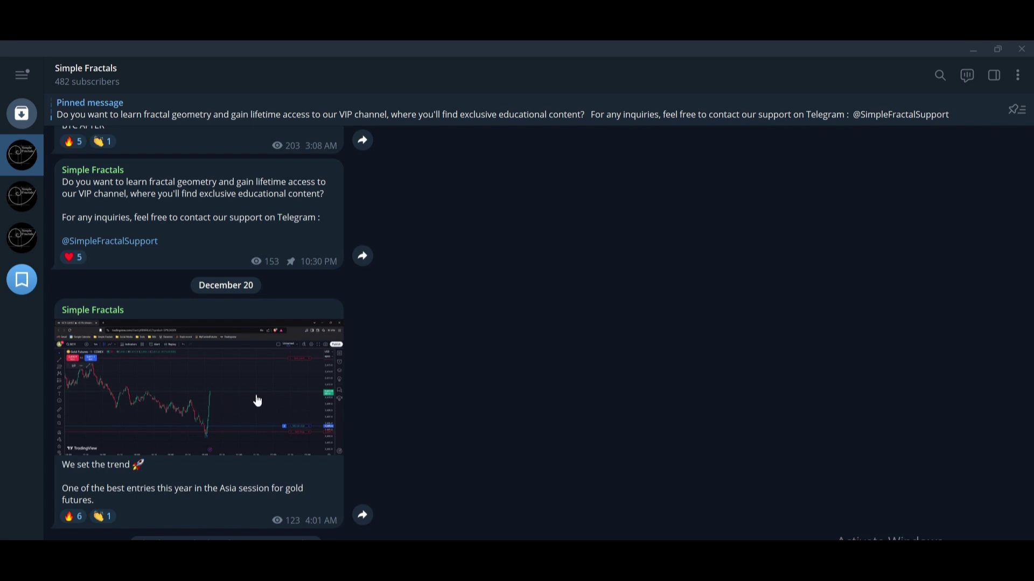
View the gold futures chart image posted on December 20 and switch to the TradingView gold chart.
click(247, 411)
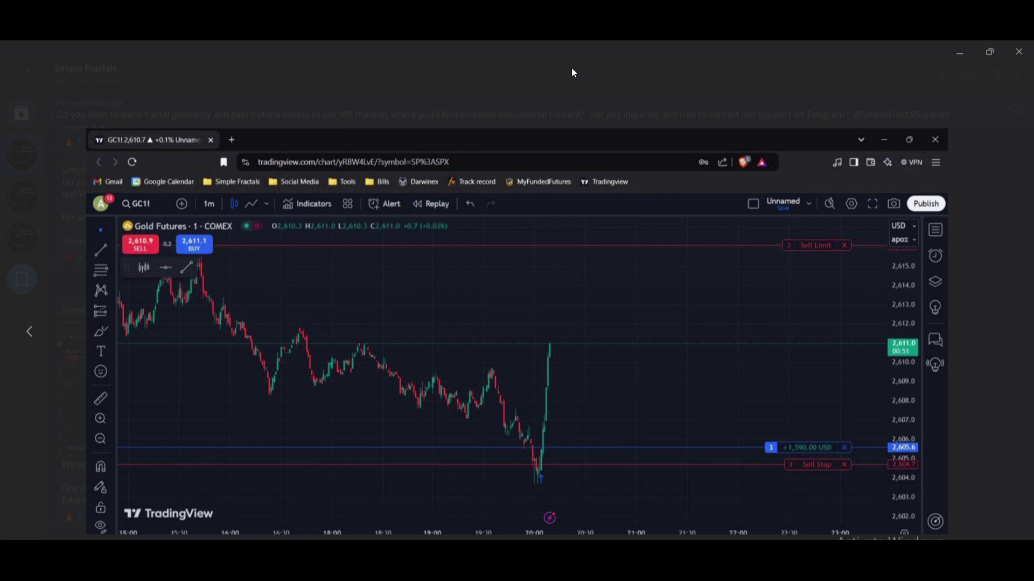
click(577, 87)
key(alt+Tab)
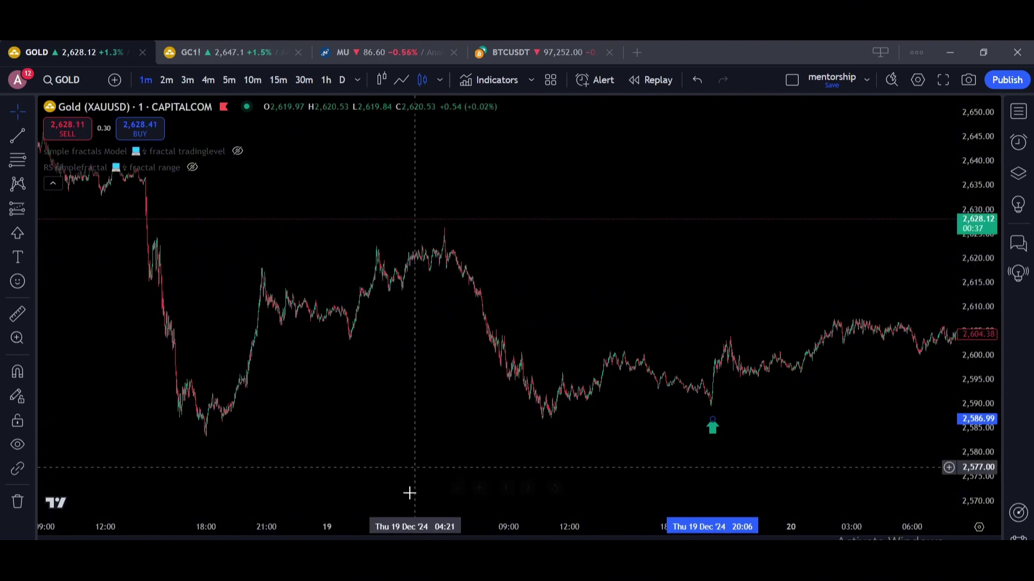
Draw a horizontal ray at 2,587.54 from the 19 December 10:31 low and copy the bars from about 02:53 to 04:13 as a Bars Pattern.
click(474, 554)
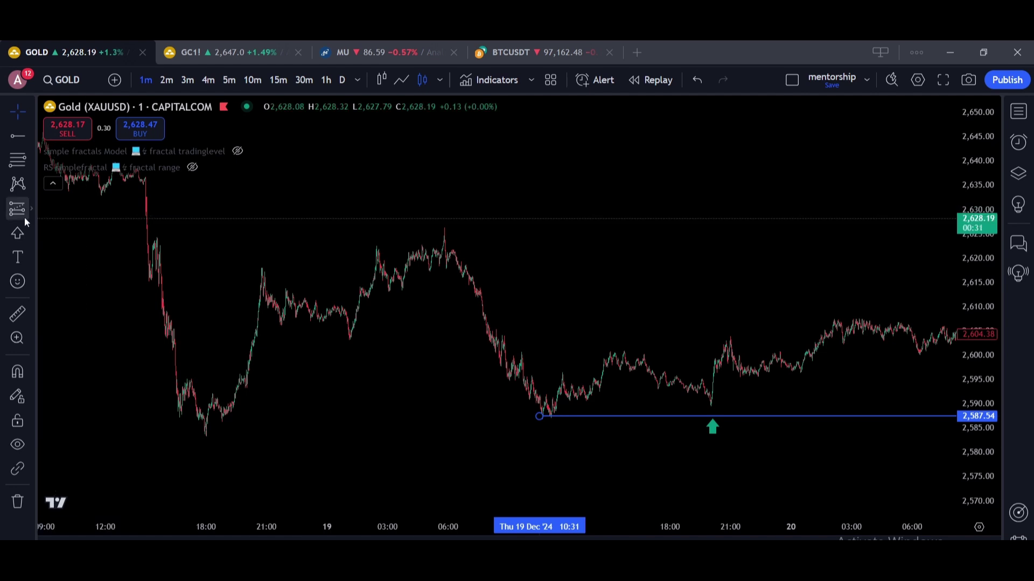
click(420, 554)
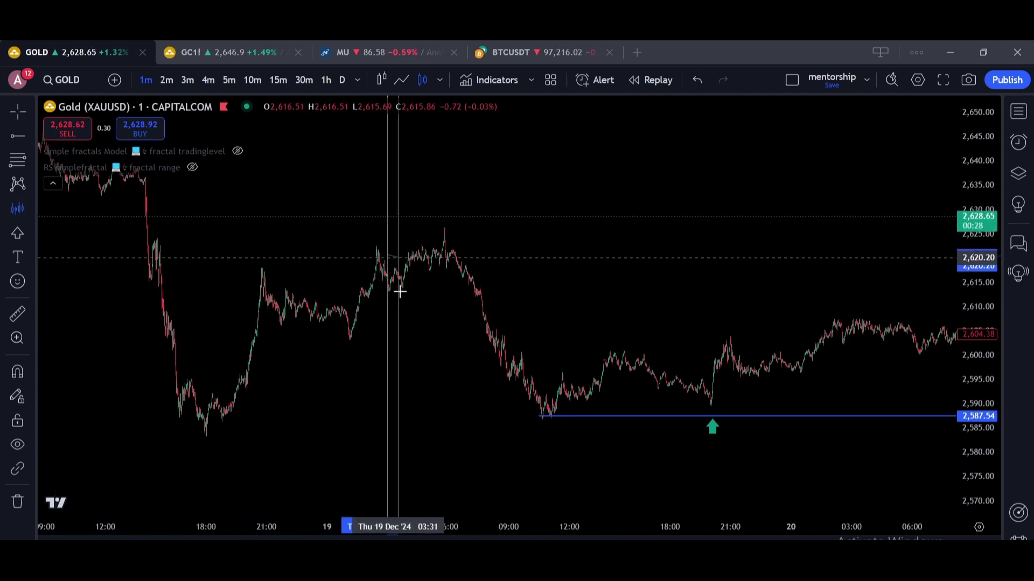
click(412, 279)
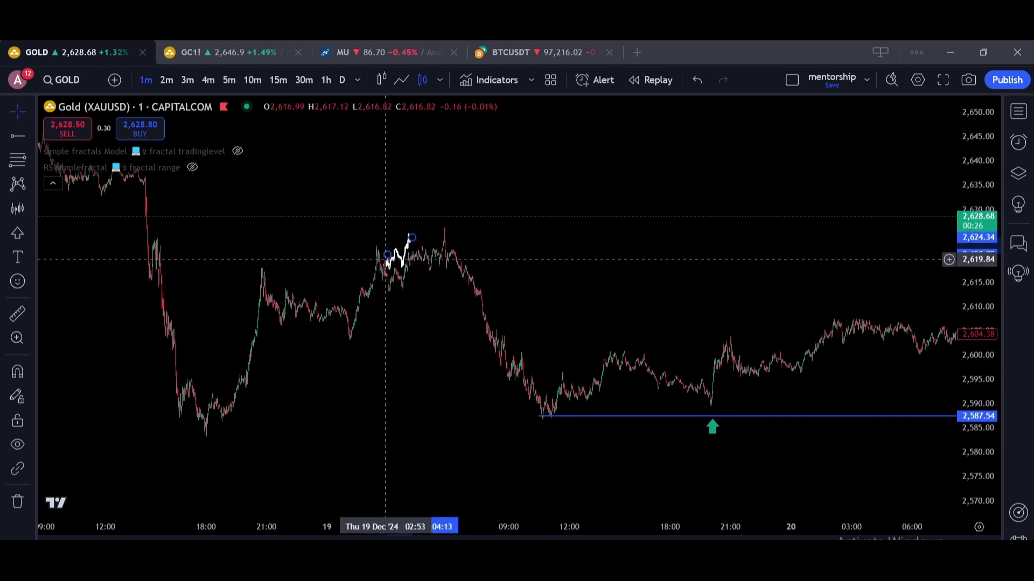
Stretch and position the Bars Pattern to overlay the price move from the 18 December evening low to about 21:00 on 19 December.
drag(386, 254, 196, 341)
drag(413, 235, 618, 193)
drag(296, 377, 282, 336)
drag(602, 155, 716, 125)
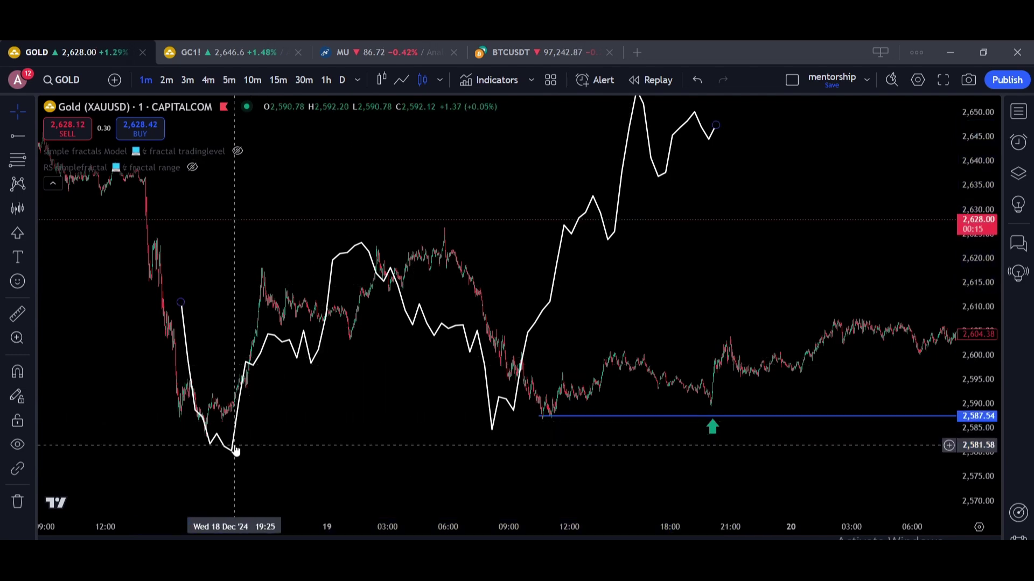
drag(236, 445, 225, 413)
drag(733, 145, 730, 185)
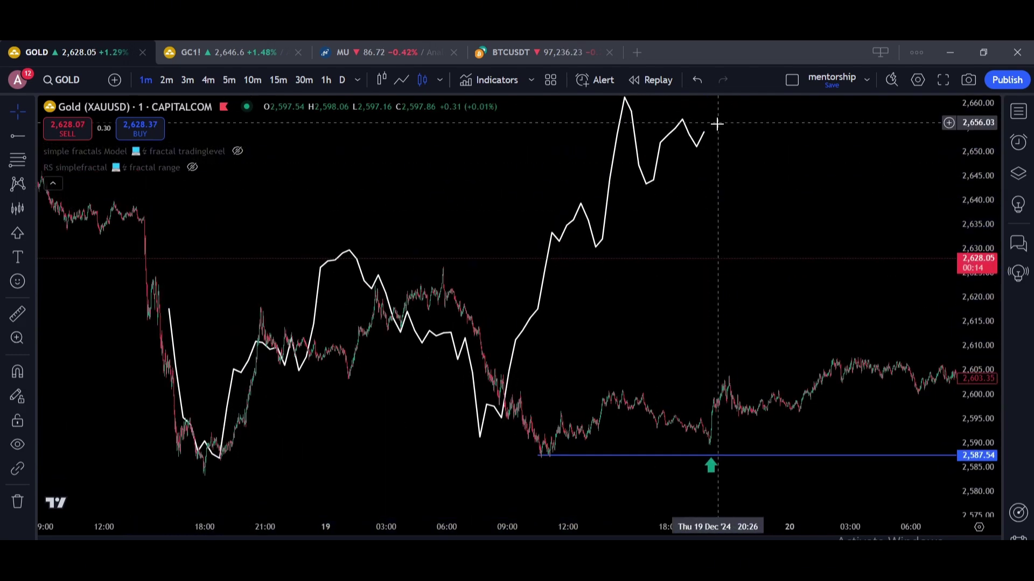
drag(705, 135, 720, 145)
drag(381, 293, 389, 309)
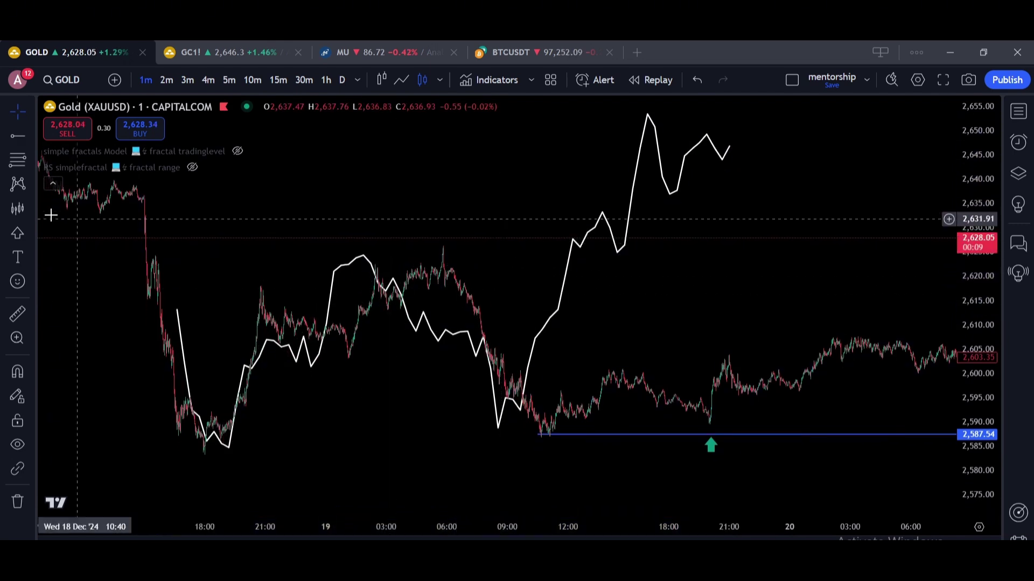
Brush a circle around the consolidation after the first rally and strokes marking the highs and the low, and remove all drawings.
click(30, 229)
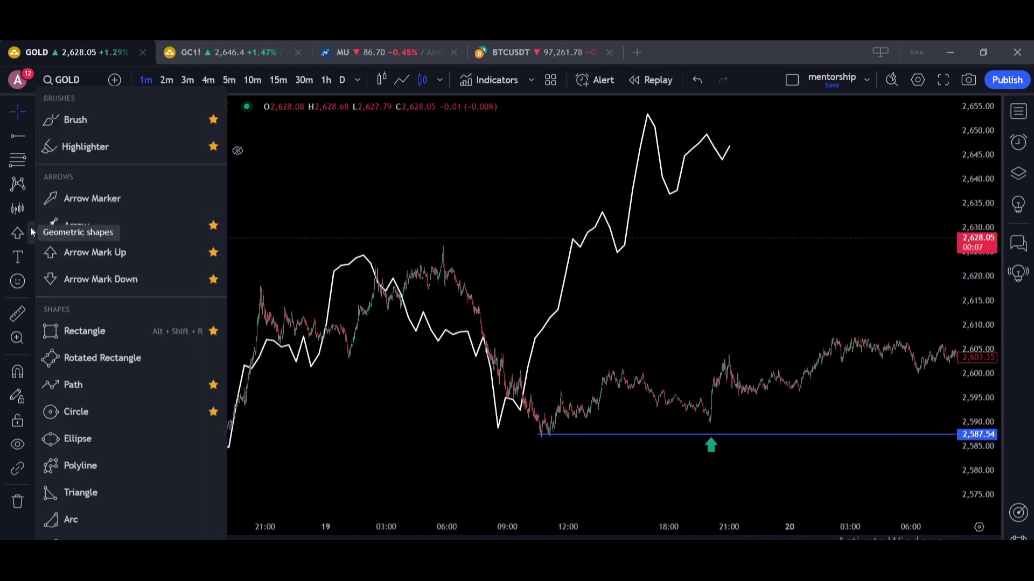
click(108, 120)
drag(313, 287, 316, 317)
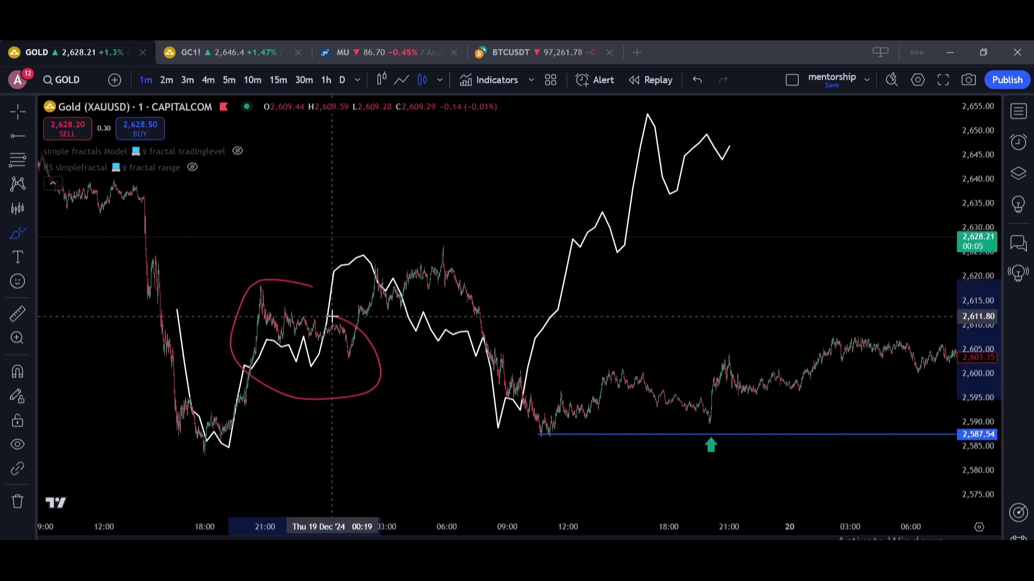
mouse_move(364, 247)
mouse_down()
mouse_move(473, 246)
mouse_move(525, 425)
mouse_move(537, 429)
mouse_move(710, 404)
mouse_move(759, 242)
mouse_move(749, 235)
mouse_up()
drag(442, 252, 744, 251)
mouse_move(899, 240)
mouse_down()
mouse_move(734, 242)
mouse_move(757, 227)
mouse_up()
right_click(718, 195)
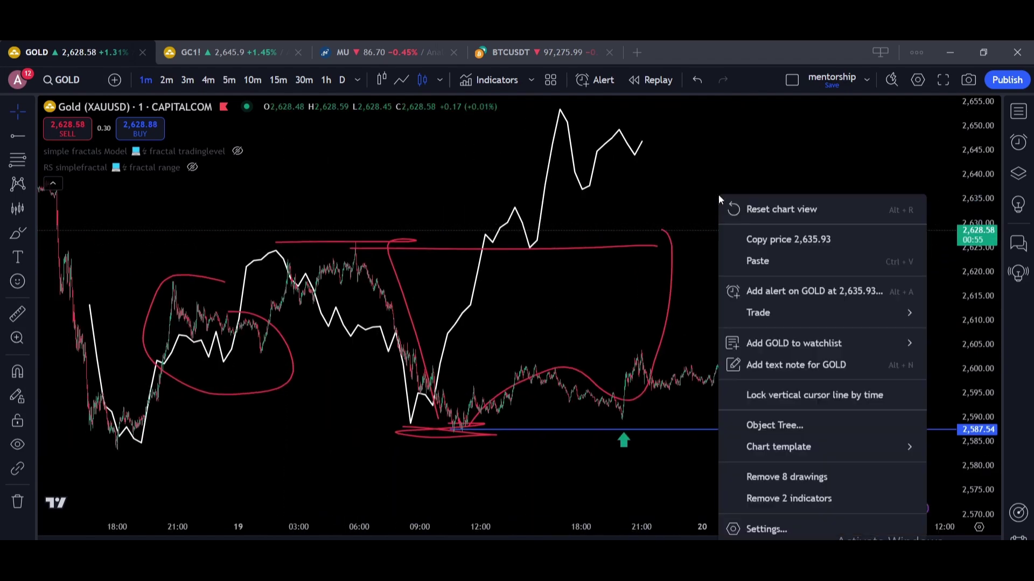
click(797, 477)
Brush a large curve tracing the price's rise, top and bottom with a small wave inside the top, and remove all drawings.
click(17, 233)
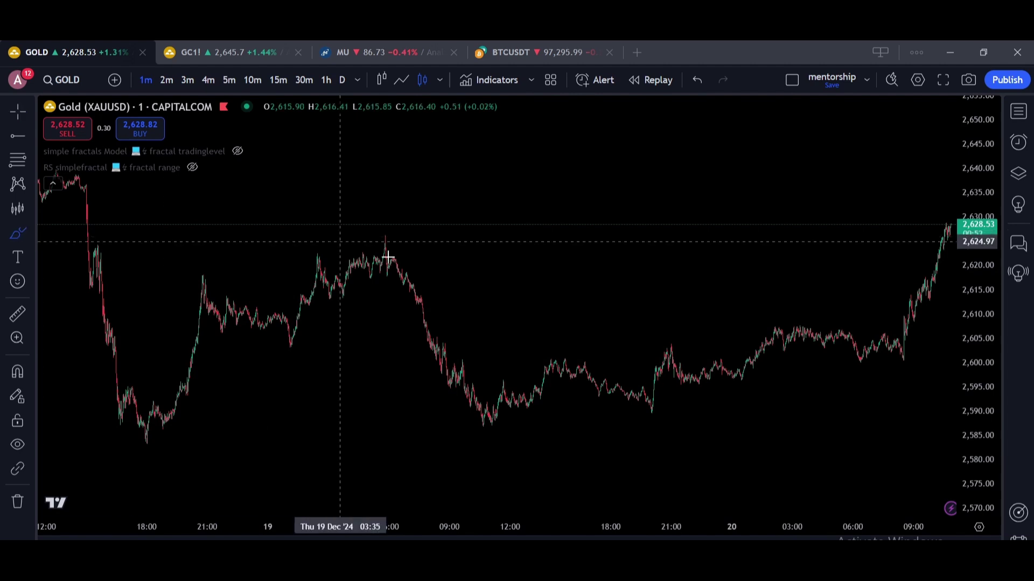
mouse_move(156, 438)
mouse_down()
mouse_move(267, 249)
mouse_move(572, 357)
mouse_move(630, 190)
mouse_up()
drag(343, 297, 371, 245)
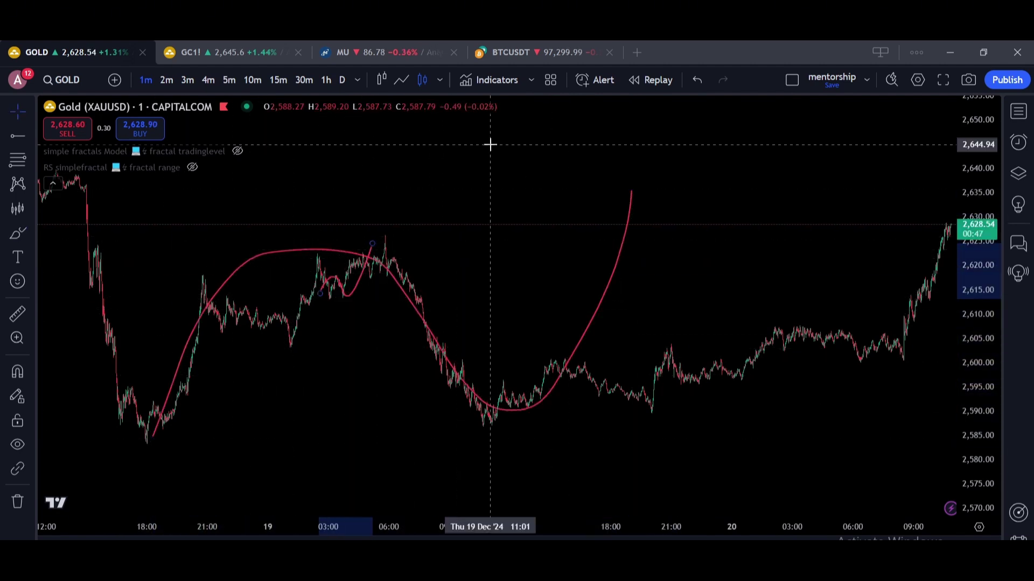
right_click(490, 143)
mouse_move(586, 410)
click(585, 427)
Brush two diverging arrows, each labelled 50, and underline the 19 December evening low near 2,590.
key(alt+r)
drag(971, 482, 981, 382)
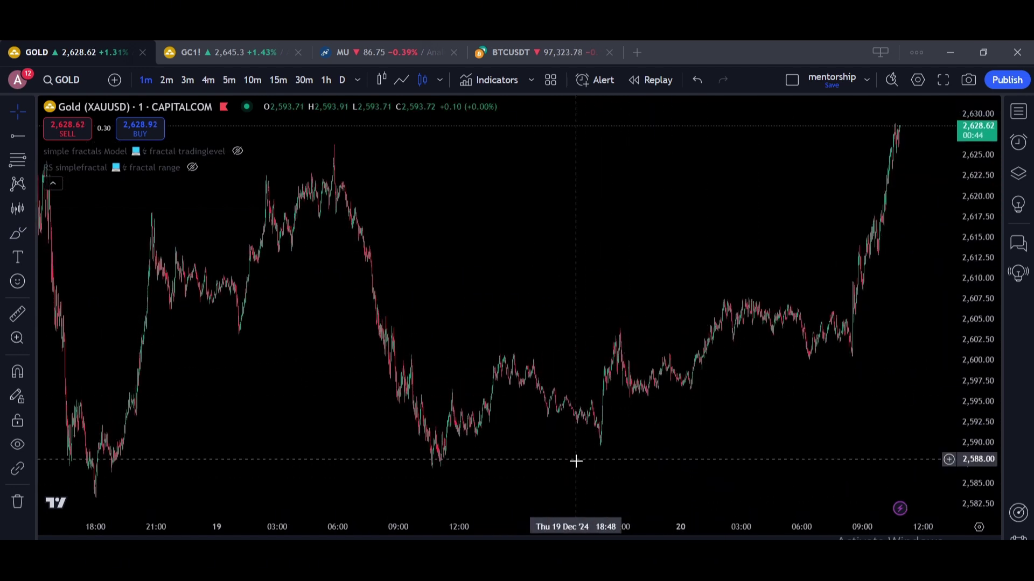
drag(600, 450, 565, 442)
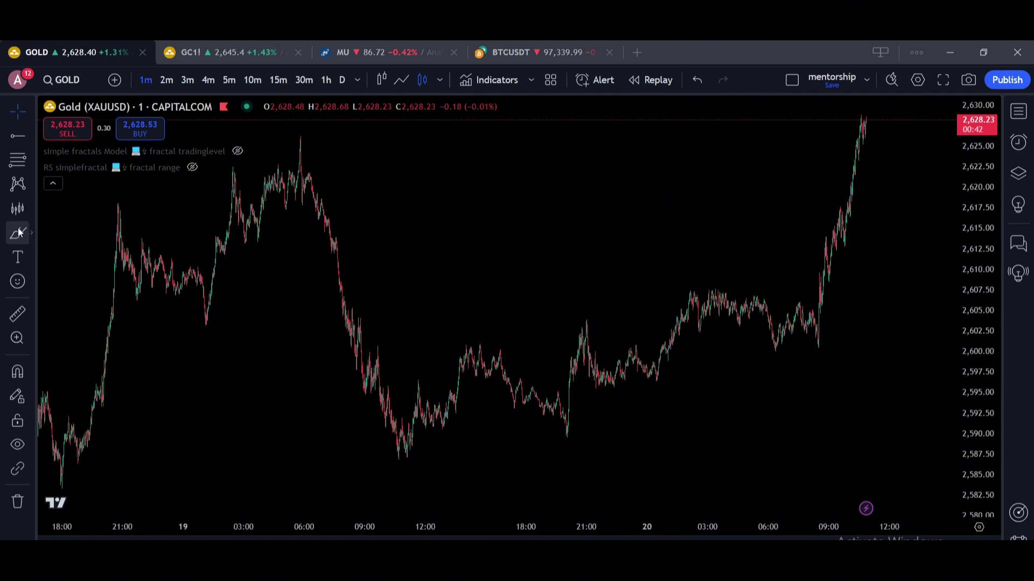
mouse_move(447, 221)
mouse_down()
mouse_move(570, 152)
mouse_move(535, 291)
mouse_move(589, 300)
mouse_move(576, 313)
mouse_up()
mouse_move(631, 177)
mouse_down()
mouse_move(625, 148)
mouse_move(657, 154)
mouse_up()
mouse_move(627, 273)
mouse_down()
mouse_move(621, 298)
mouse_move(653, 277)
mouse_up()
drag(659, 289, 669, 286)
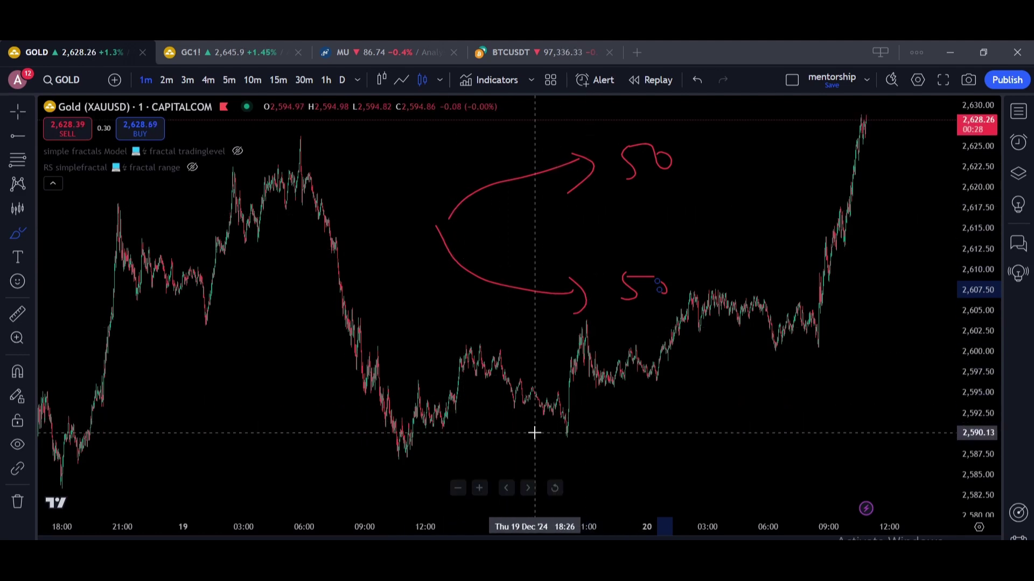
drag(537, 433, 633, 434)
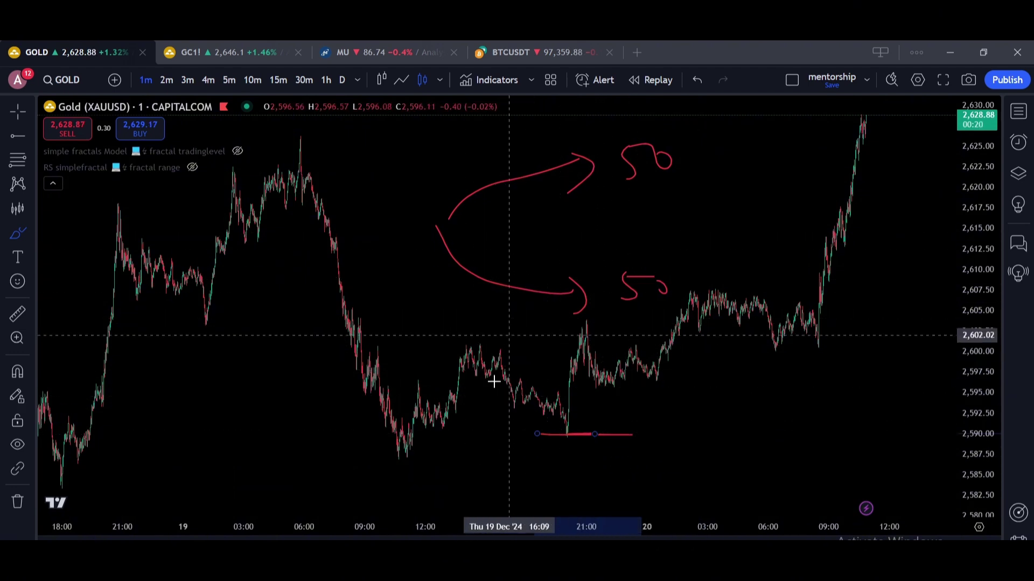
Remove all drawings and place a horizontal line at 2,586.79 under the 19 December morning low.
right_click(722, 204)
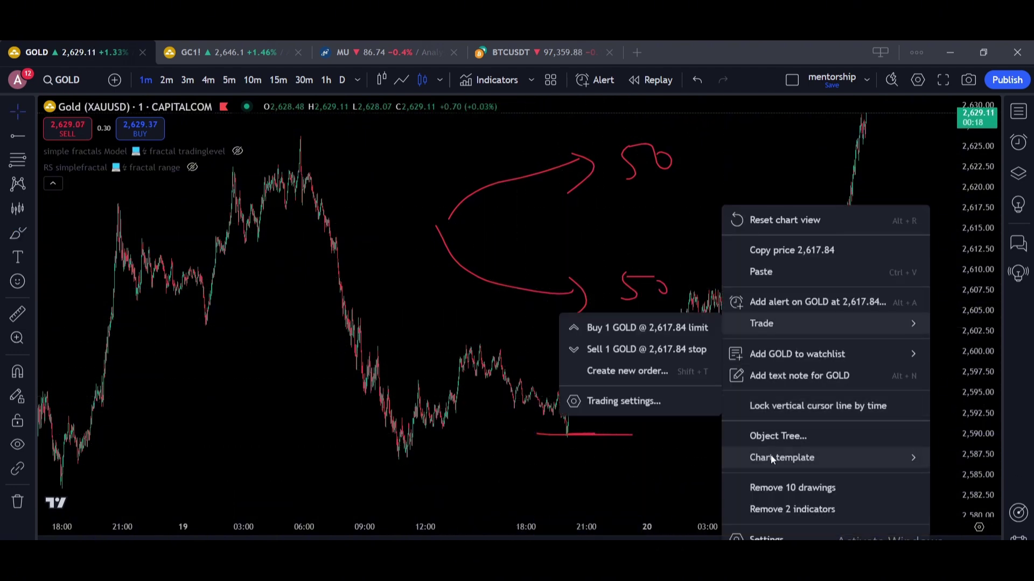
click(780, 486)
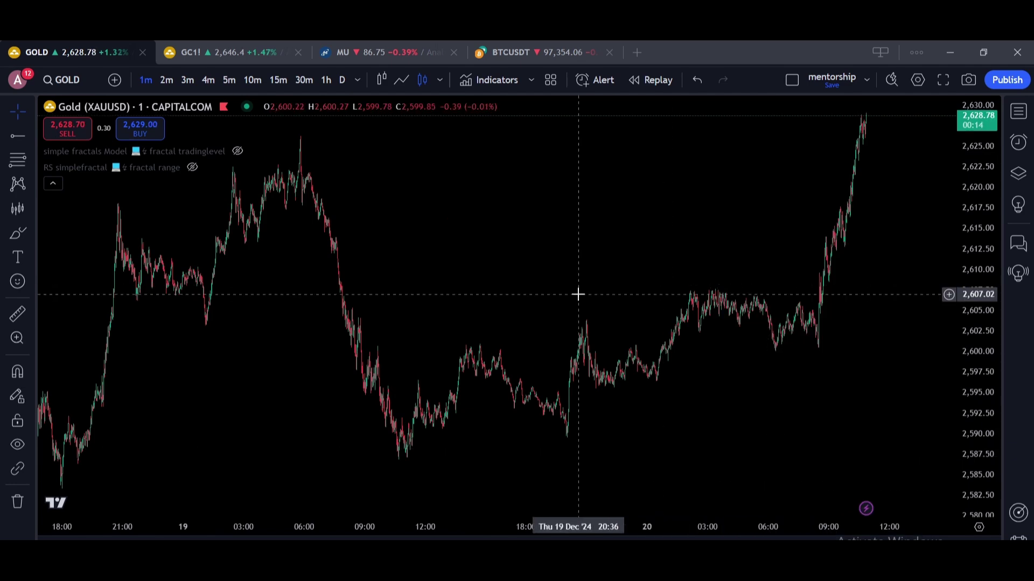
scroll(474, 323, up, 2)
drag(451, 274, 681, 217)
scroll(767, 346, up, 2)
scroll(697, 386, down, 5)
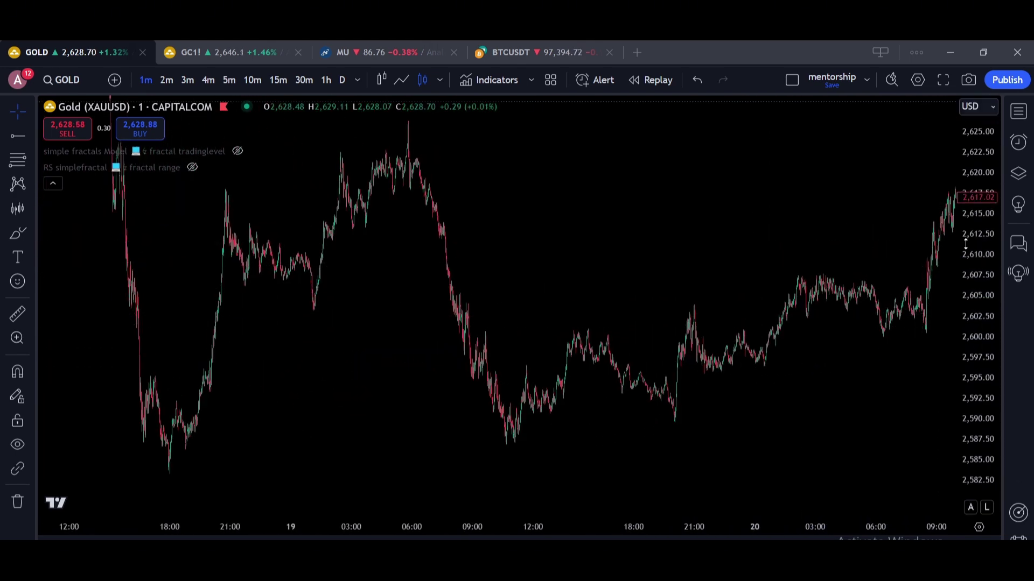
drag(966, 244, 966, 329)
key(alt+h)
click(522, 413)
Place a second horizontal line at 2,626.53 on the 19 December high.
drag(467, 206, 566, 220)
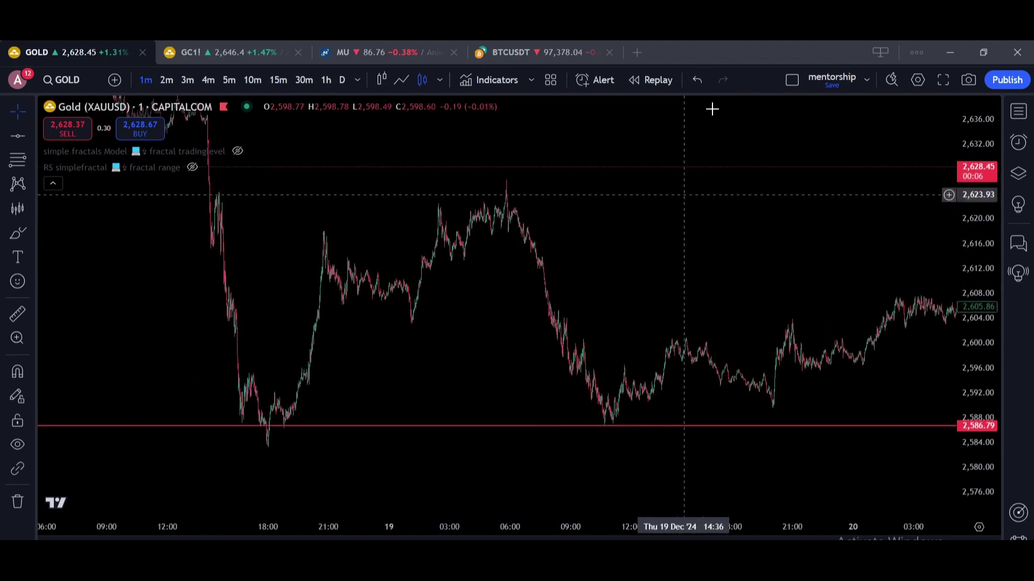
drag(712, 109, 637, 152)
click(494, 183)
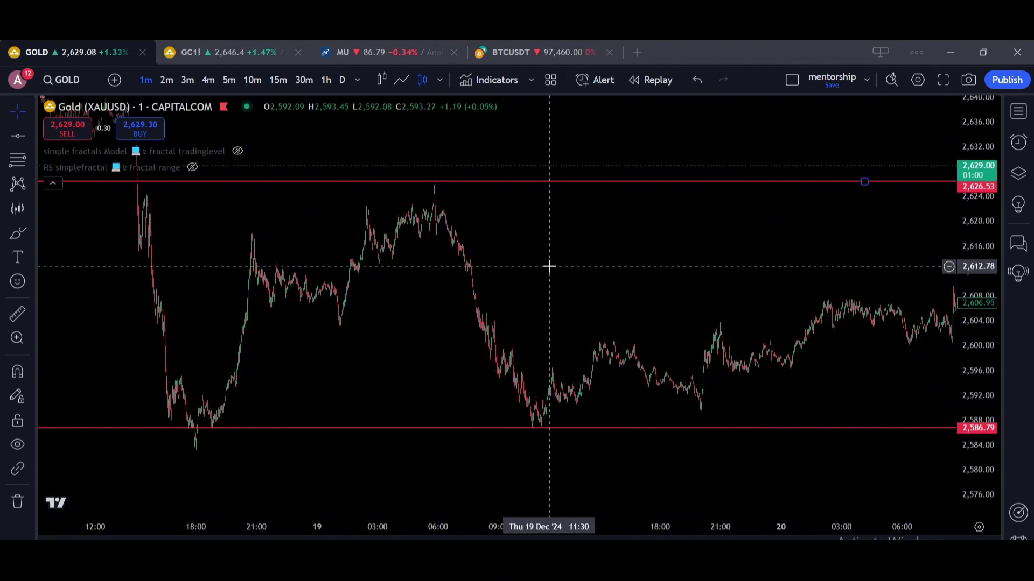
Start bar replay from about 07:50 on 19 December.
drag(513, 245, 531, 246)
click(636, 80)
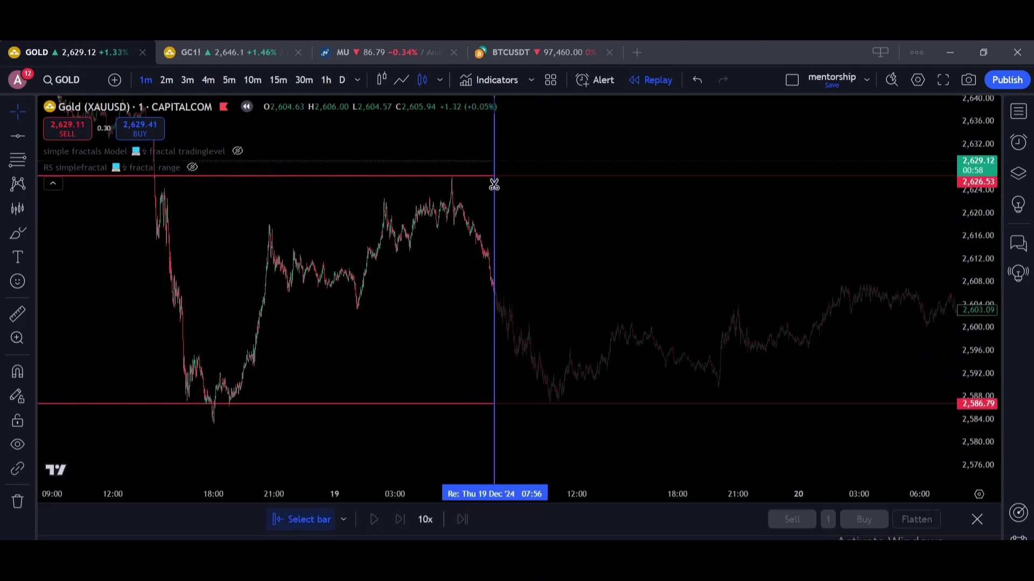
click(489, 174)
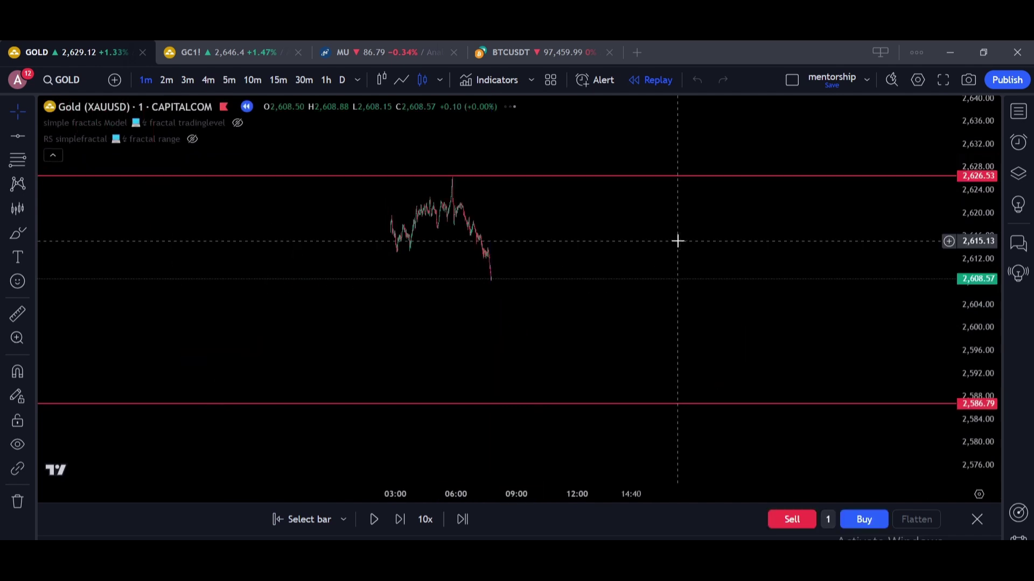
Show and hide the RS simplefractal range indicator, and show the simple fractals Model trading level indicator.
click(191, 139)
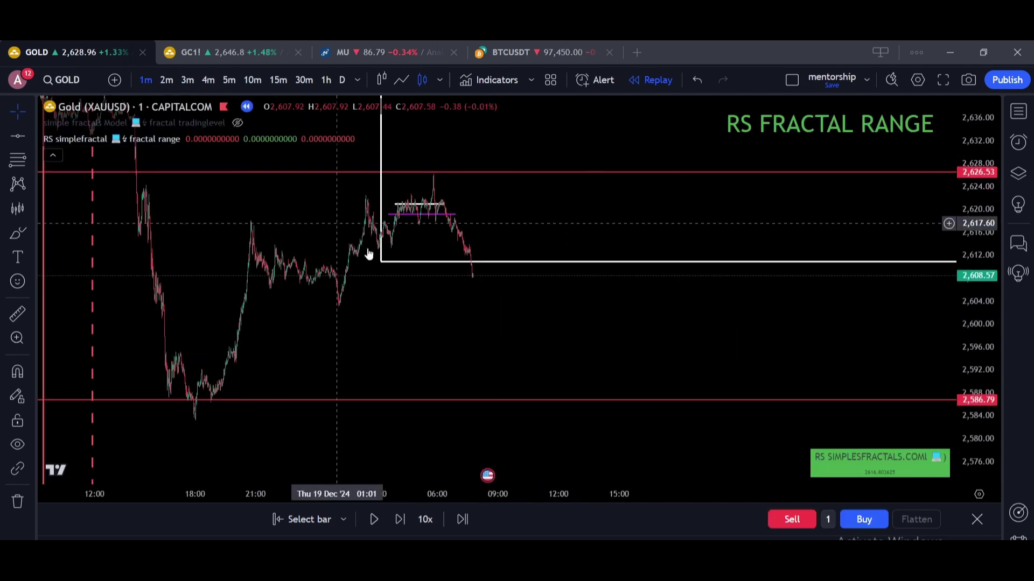
click(192, 138)
click(237, 123)
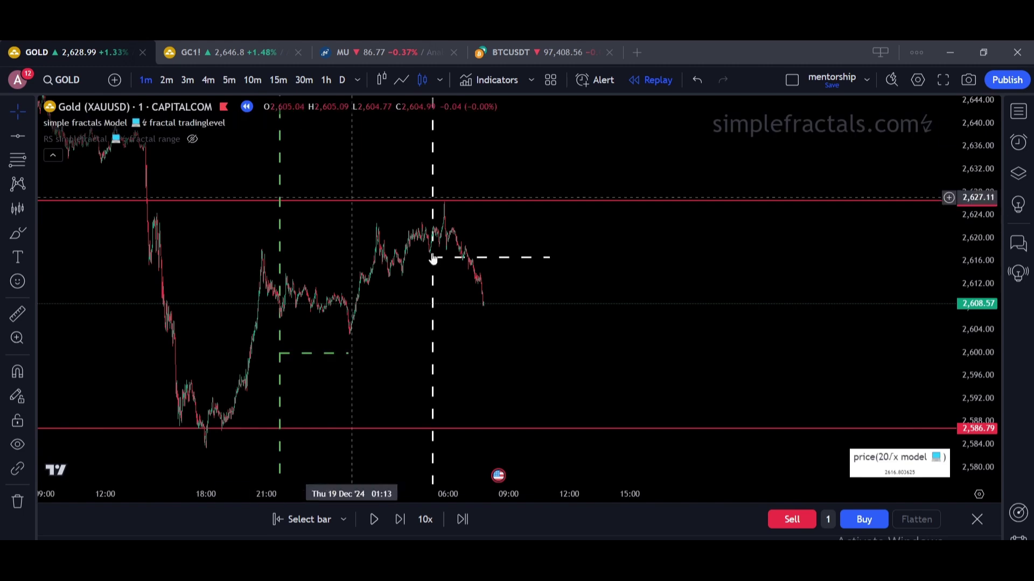
drag(434, 258, 460, 266)
Switch the chart to the 3-minute timeframe and examine the model's dashed levels around the replay bar.
click(186, 82)
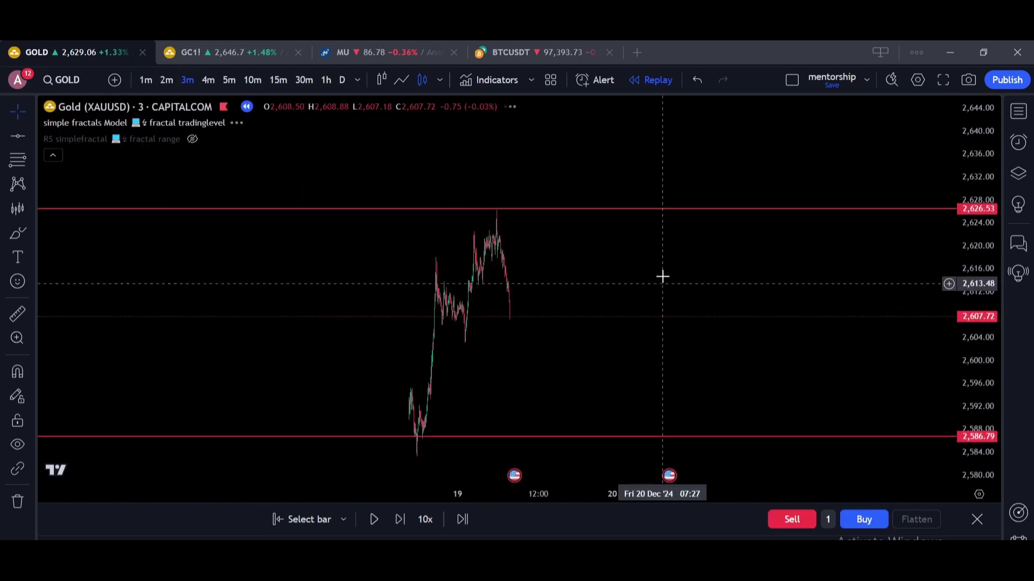
scroll(649, 276, up, 3)
drag(579, 300, 621, 295)
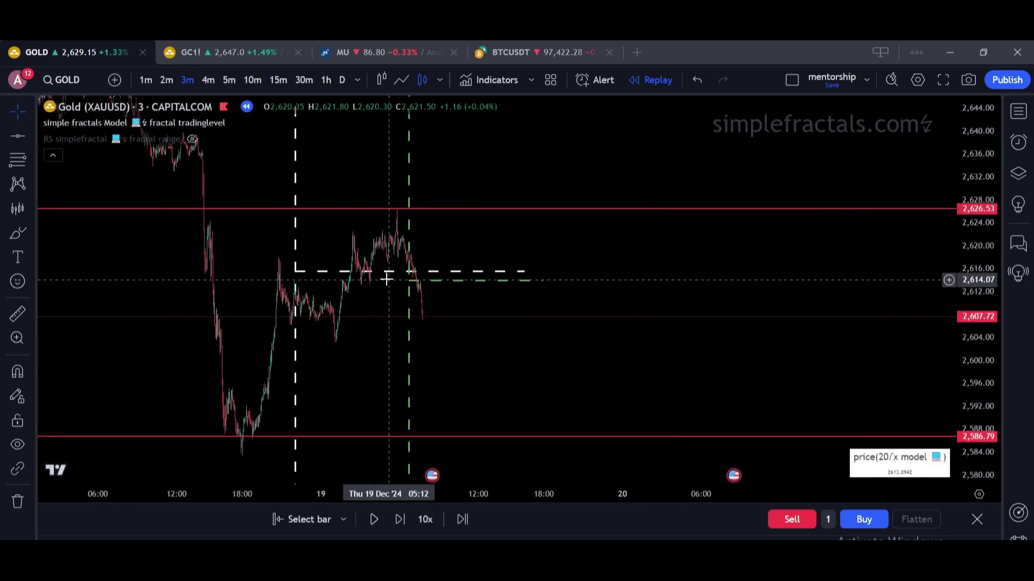
Exit bar replay and return the chart to the 1-minute timeframe.
click(977, 520)
click(647, 366)
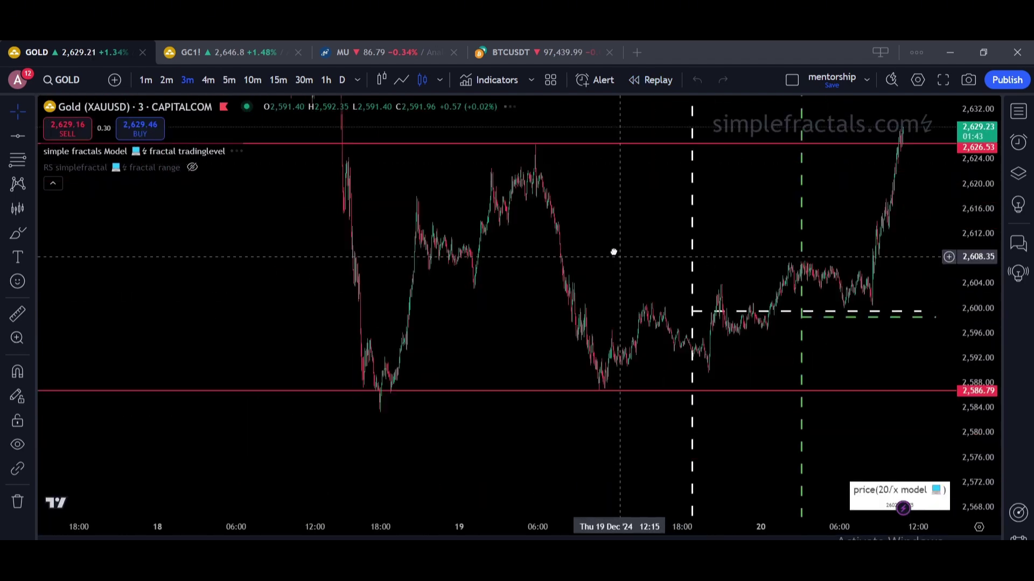
click(145, 79)
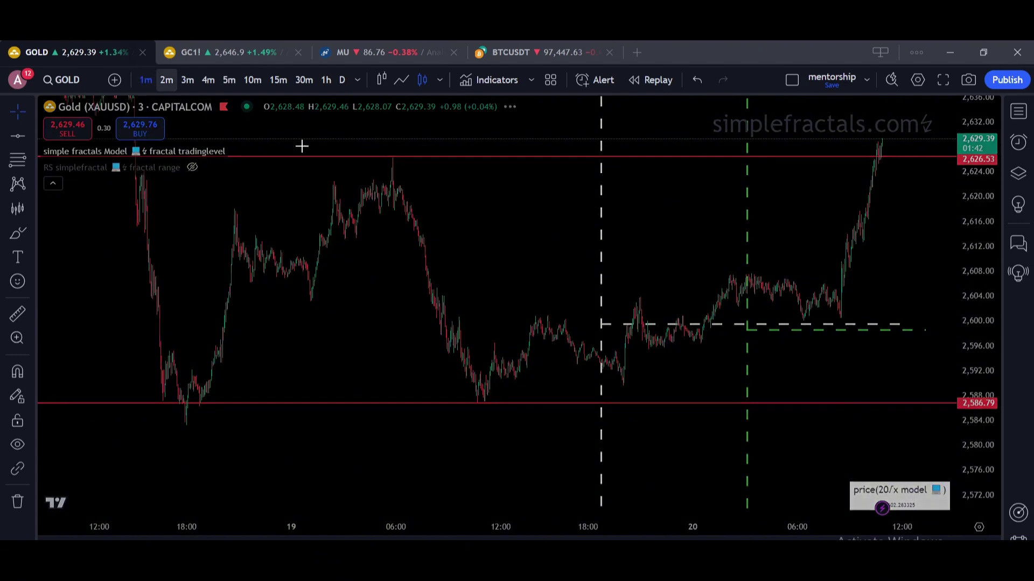
scroll(527, 305, down, 3)
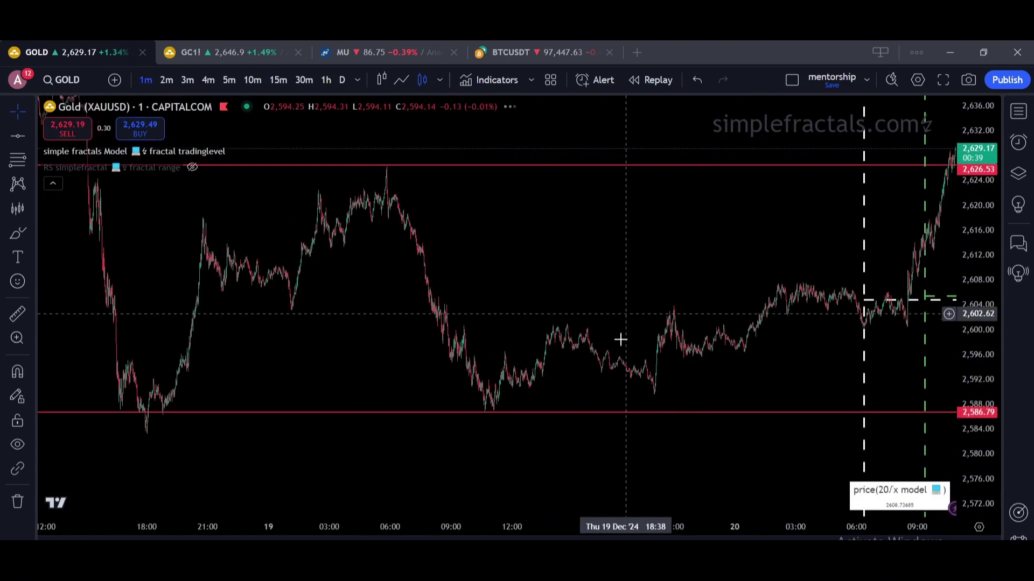
Start bar replay from shortly after 15:00 on 19 December and examine the model's levels near the last bars.
click(658, 80)
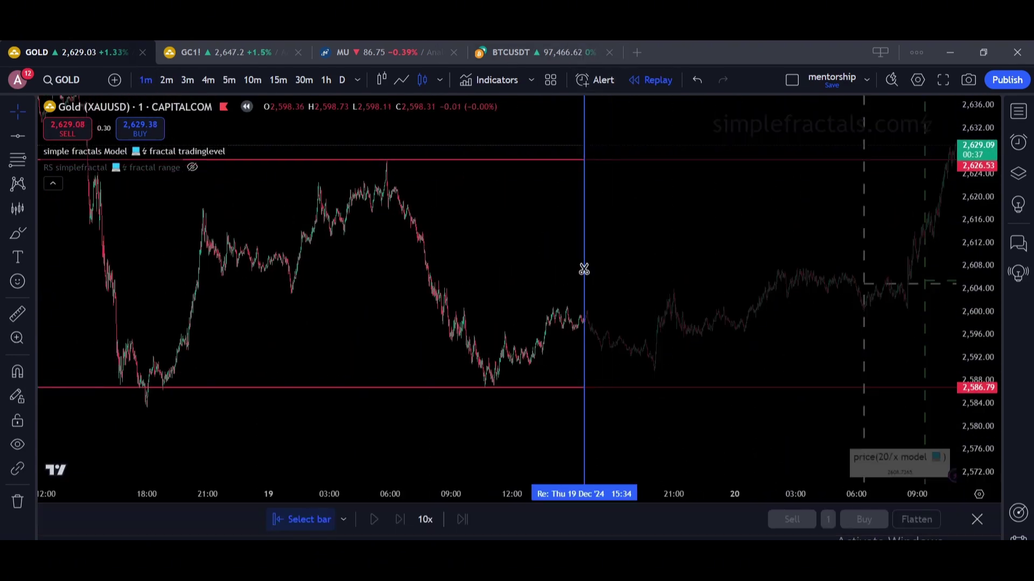
click(582, 259)
scroll(657, 269, up, 5)
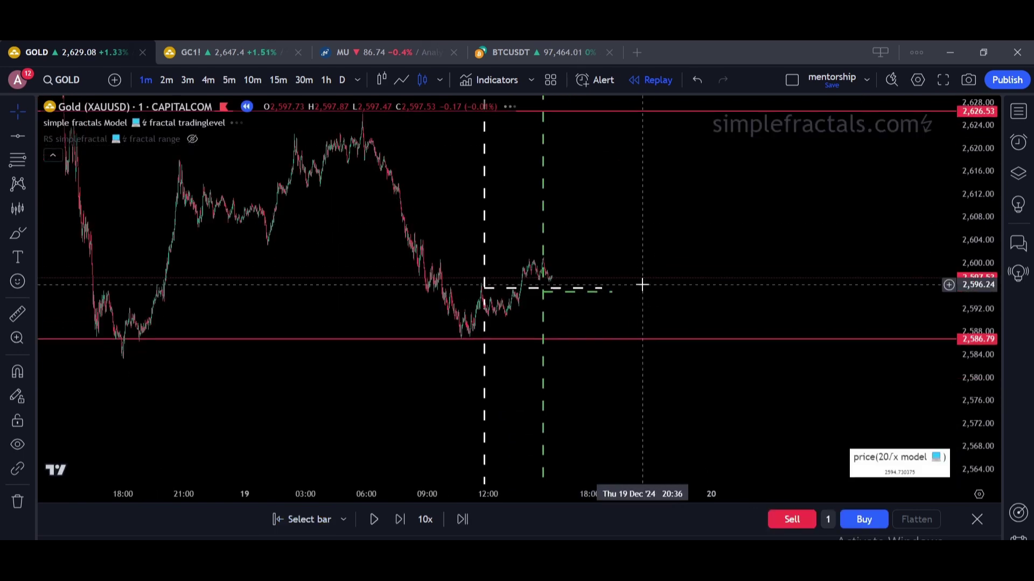
drag(528, 270, 730, 286)
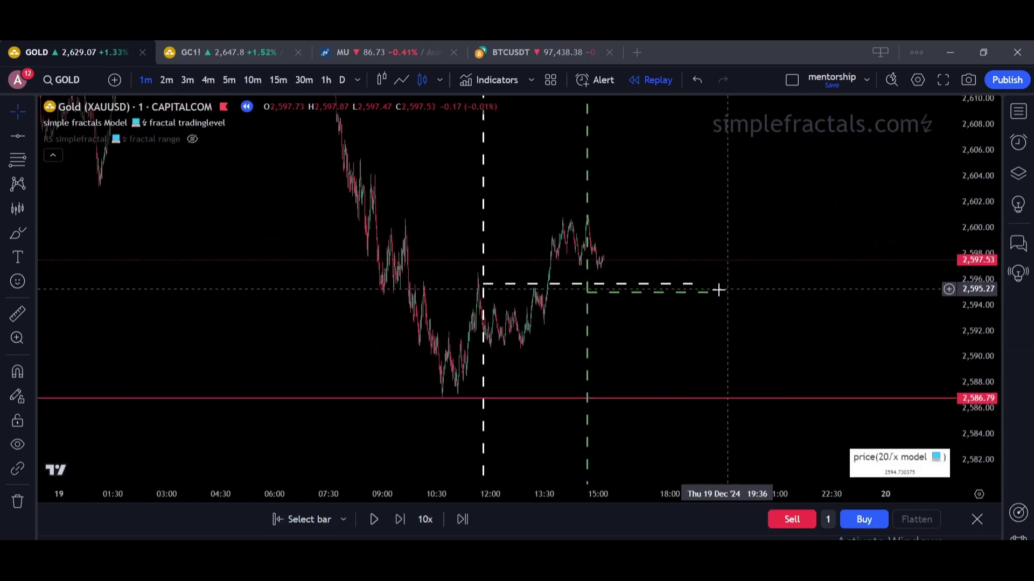
scroll(718, 289, up, 3)
drag(434, 278, 440, 284)
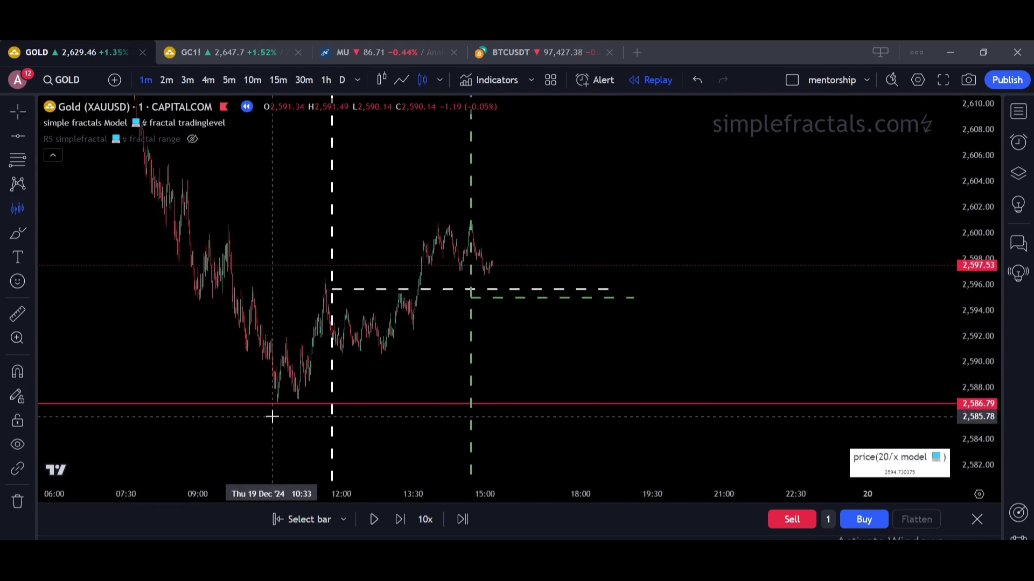
Place a bars pattern of the earlier price swing, stretch it from about 10:20 to 20:40 on 19 December, and raise its low above the lower red level.
mouse_move(272, 416)
mouse_down()
mouse_move(313, 311)
mouse_move(583, 265)
mouse_up()
drag(404, 373, 392, 318)
drag(571, 210, 637, 206)
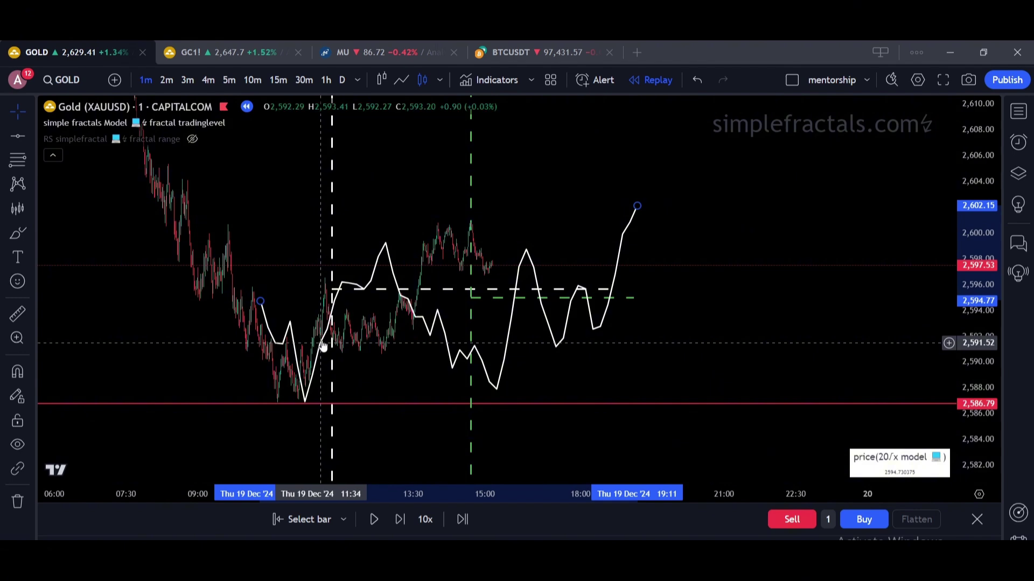
drag(638, 205, 708, 191)
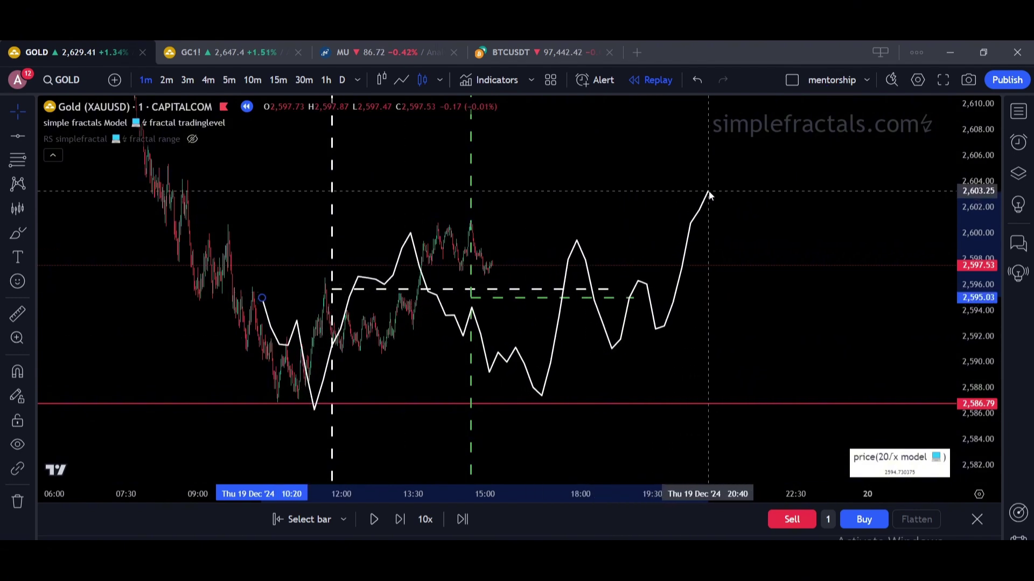
drag(333, 358, 332, 349)
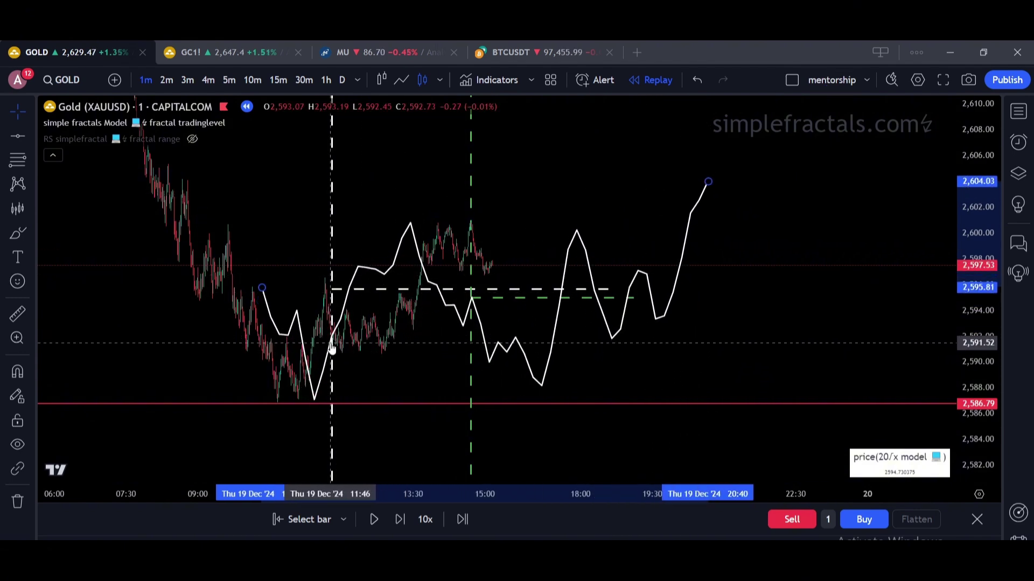
Mark the projected low near 2,588 with a red horizontal brush line, and undo the extra brush strokes around it.
click(17, 234)
mouse_move(494, 384)
mouse_down()
mouse_move(582, 385)
mouse_move(516, 383)
mouse_move(585, 337)
mouse_up()
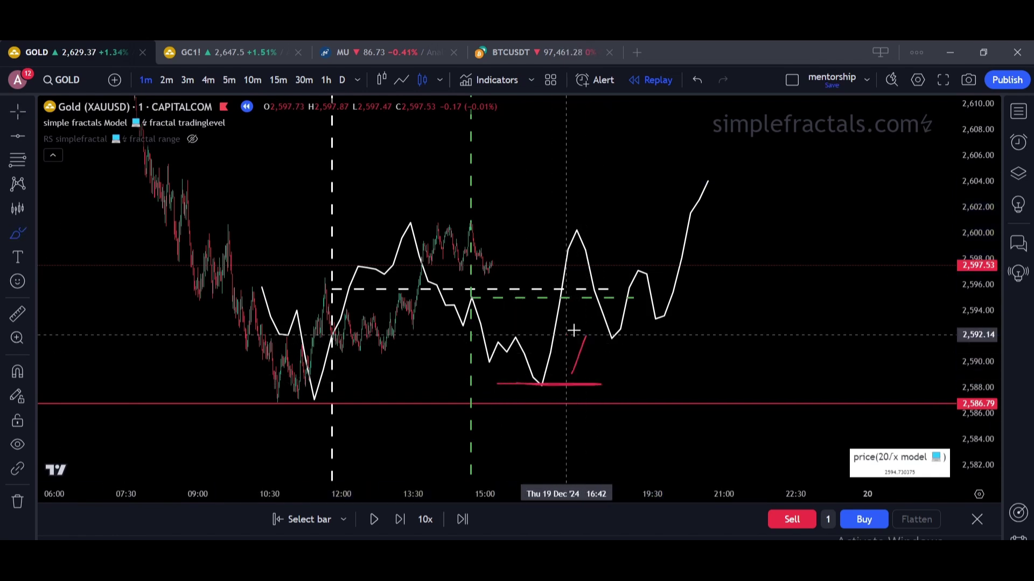
mouse_move(569, 407)
mouse_down()
mouse_move(586, 437)
mouse_move(576, 437)
mouse_up()
click(698, 81)
click(697, 81)
click(697, 81)
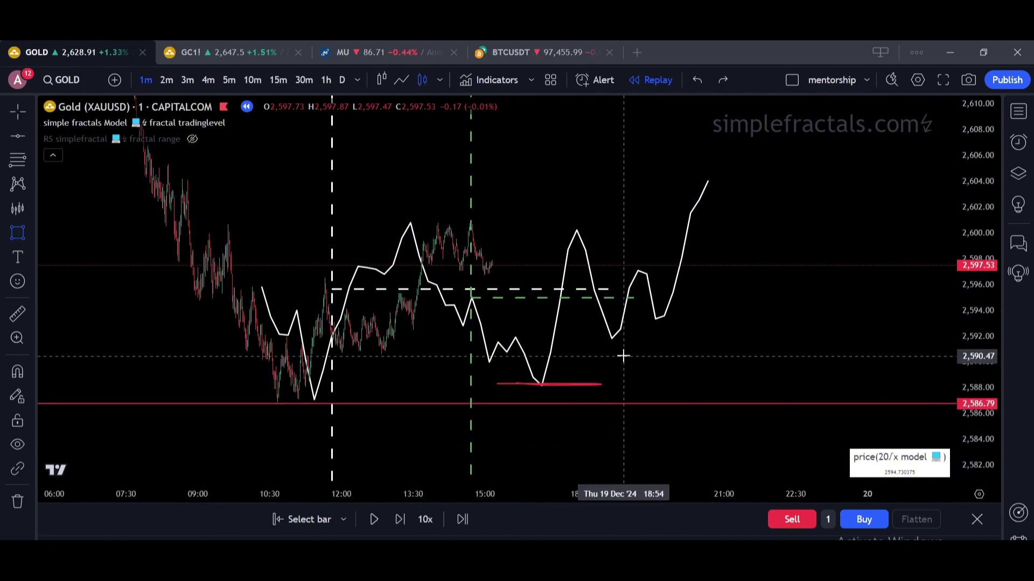
Draw an orange rectangle over the marked low from about 2,587.87 to 2,589.01, and delete the white projected pattern.
drag(544, 385, 620, 375)
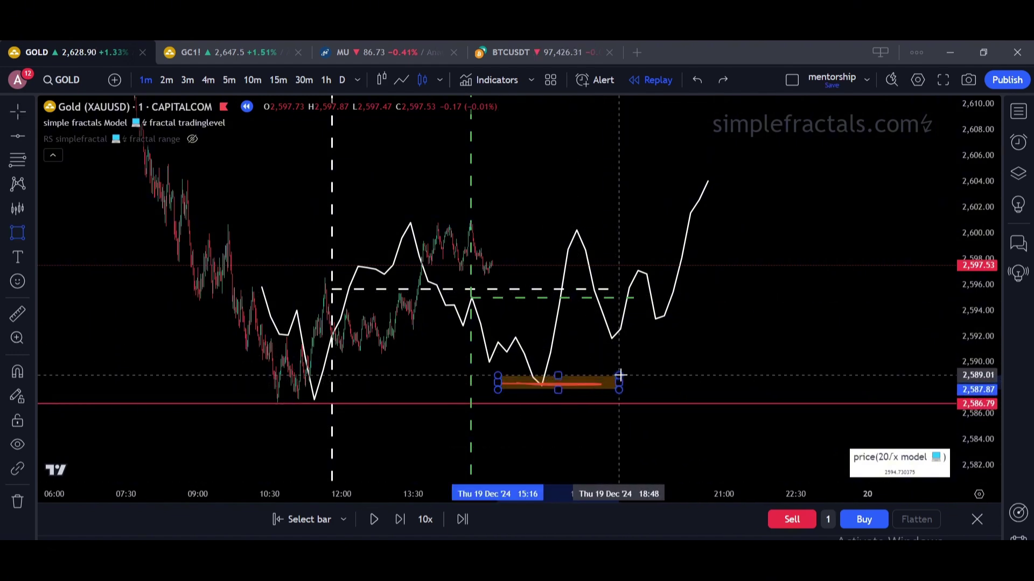
click(559, 323)
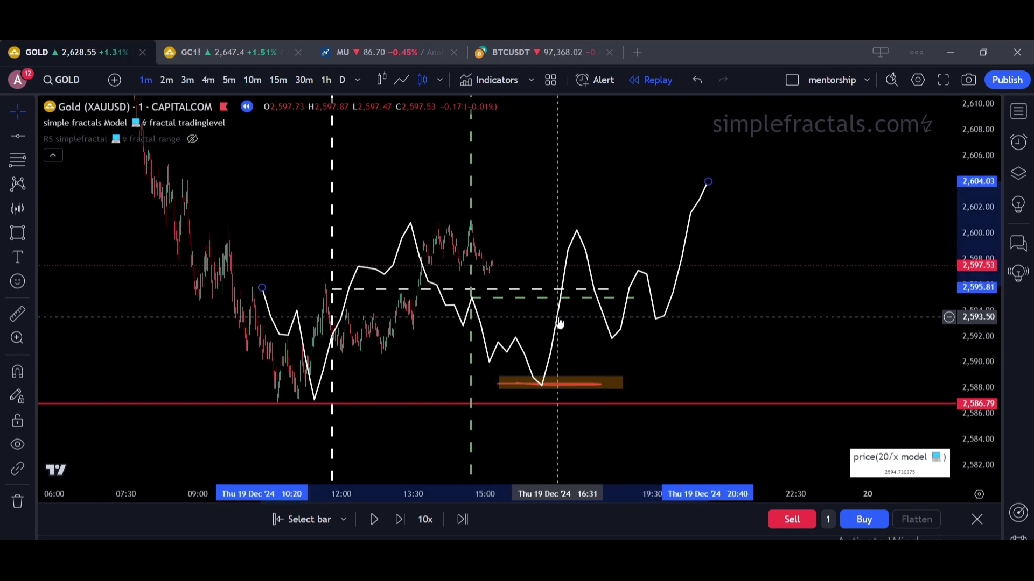
key(Delete)
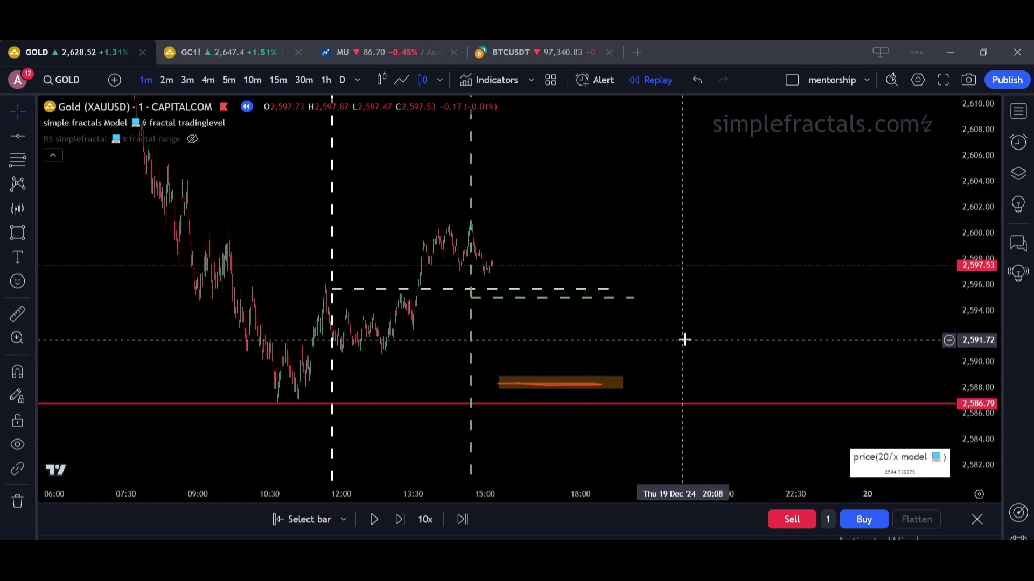
Play the bar replay forward to about 18:20 on 19 December and pause it.
drag(686, 339, 714, 329)
click(376, 520)
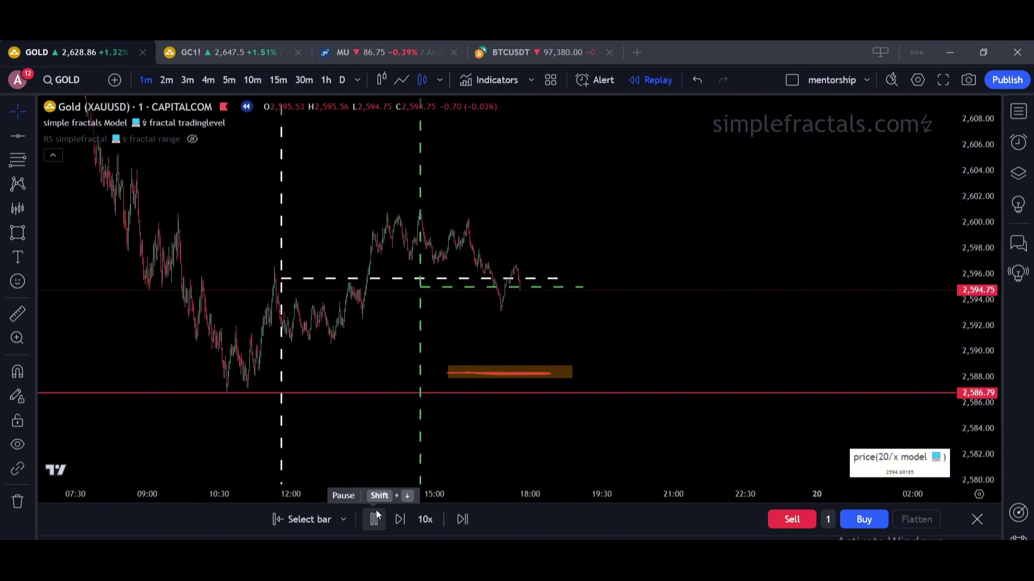
click(375, 518)
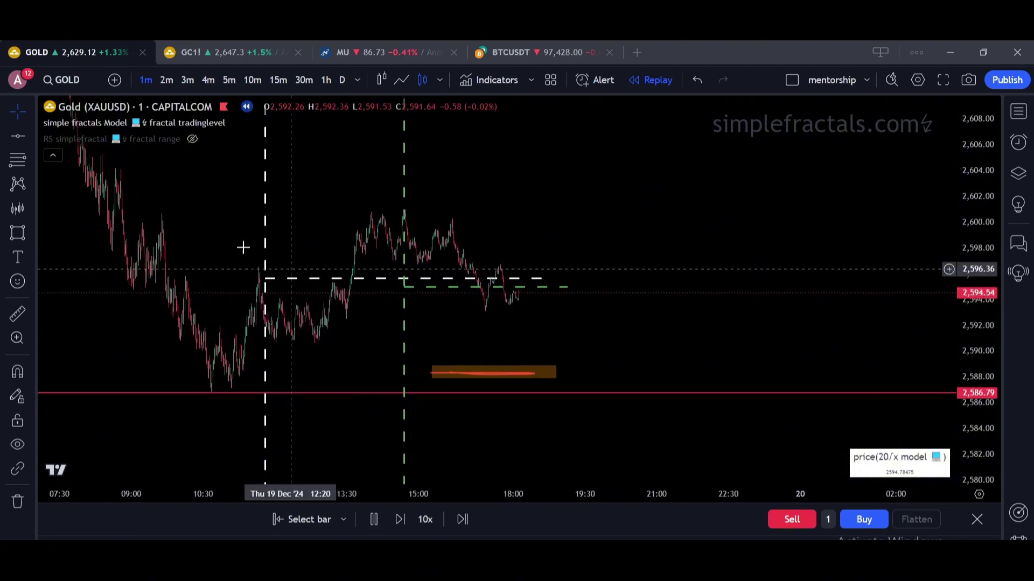
Hide the Model trading level indicator, show the RS simplefractal range instead, and replay to about 19:45 before pausing.
mouse_move(168, 125)
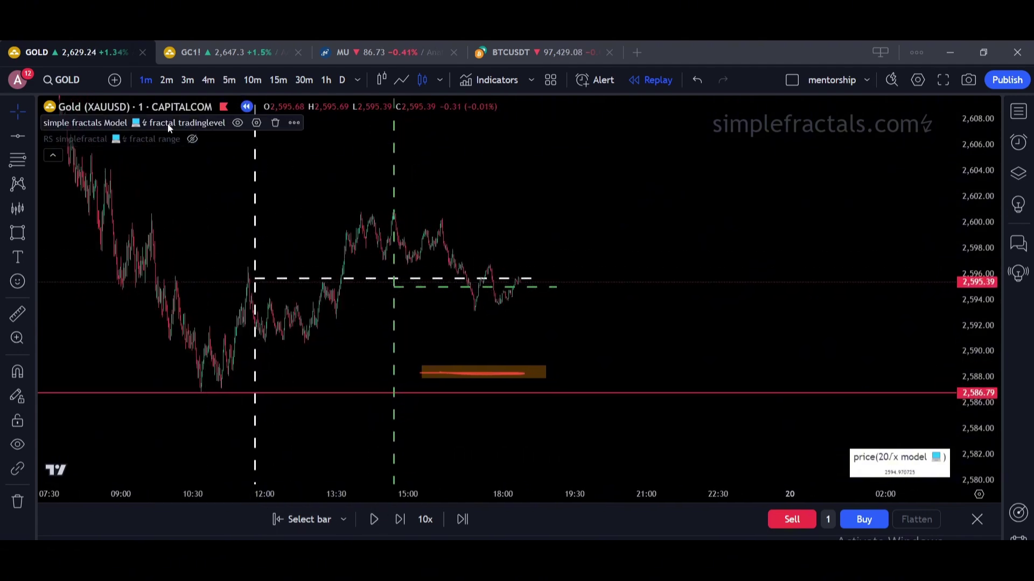
click(237, 123)
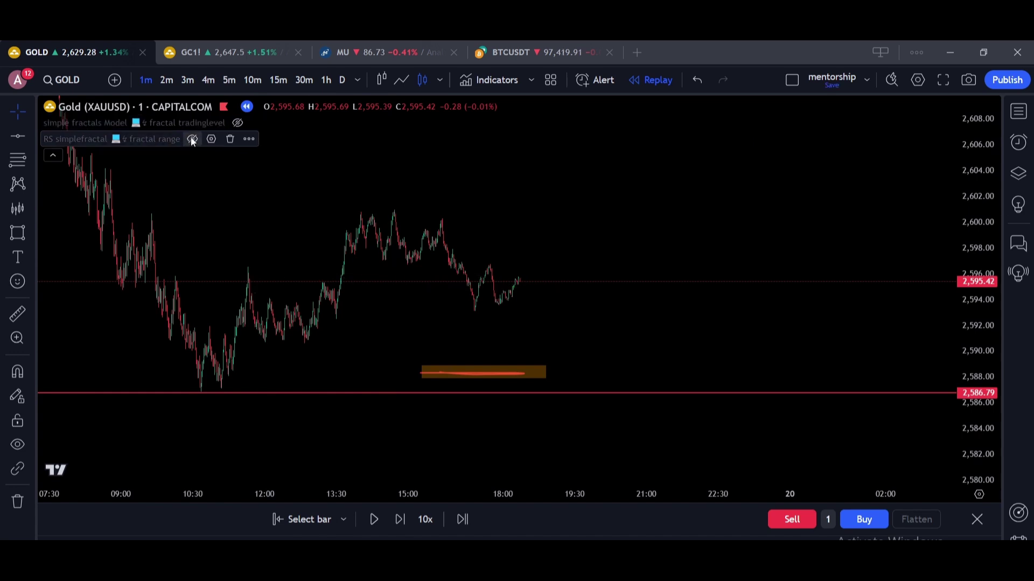
click(193, 139)
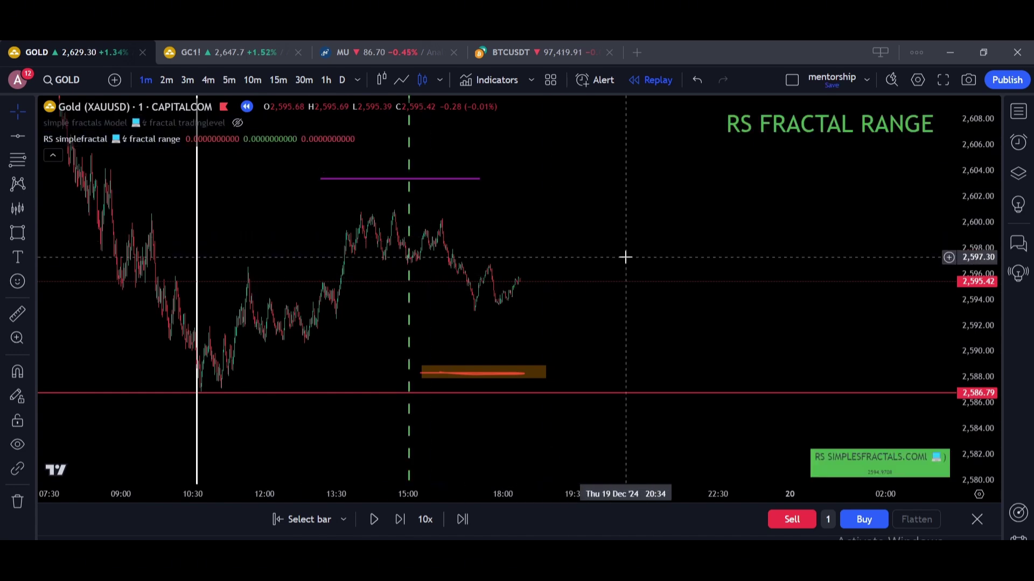
click(372, 526)
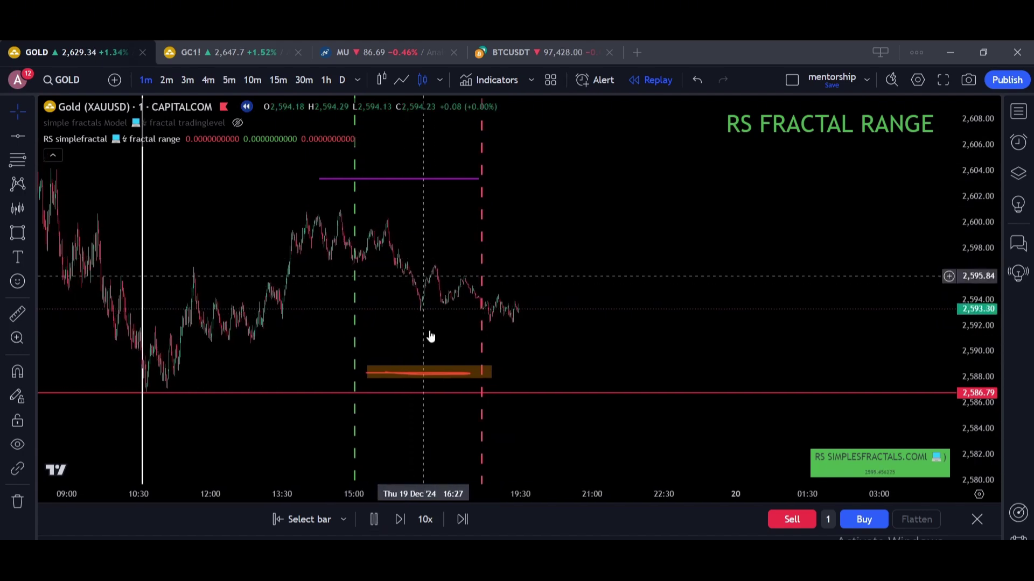
click(374, 519)
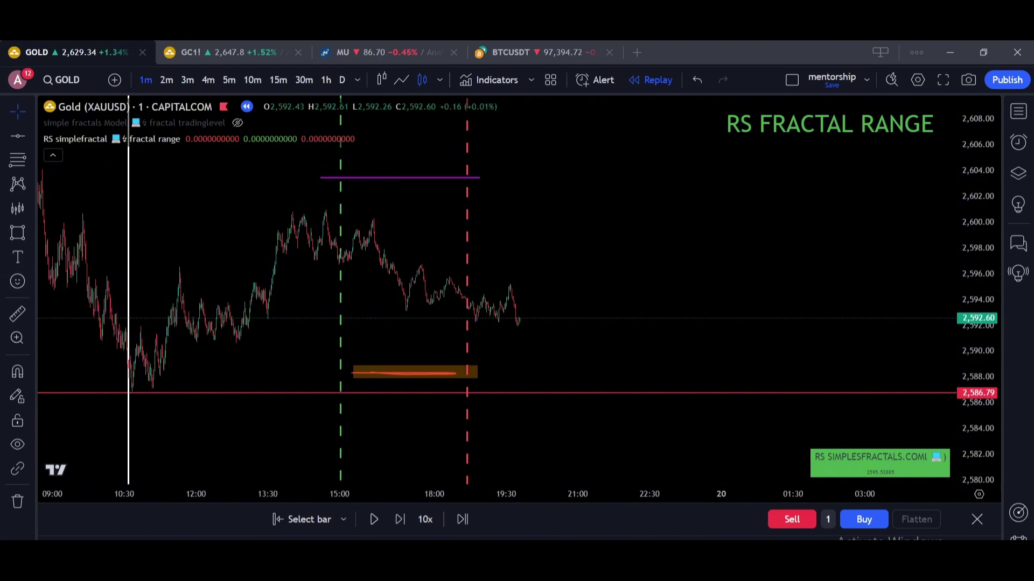
mouse_move(553, 371)
mouse_down()
mouse_move(676, 236)
mouse_move(792, 166)
mouse_move(754, 217)
mouse_move(800, 170)
mouse_up()
click(780, 214)
click(698, 80)
click(698, 80)
click(697, 80)
Place a bars pattern of the recent swing and stretch it from about 12:58 to 18:53, ending near 2,605.43.
click(474, 297)
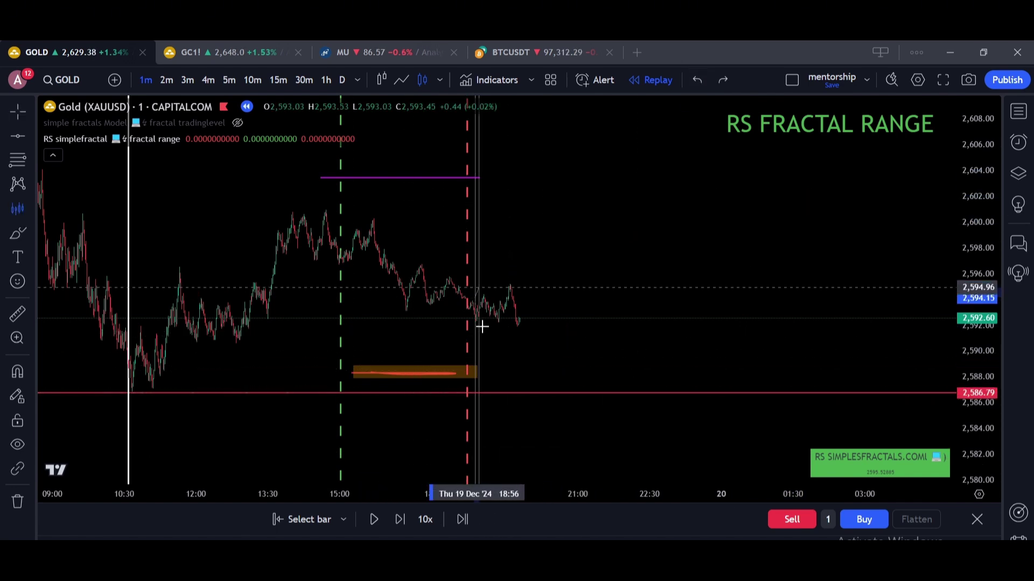
click(510, 267)
drag(476, 299, 243, 337)
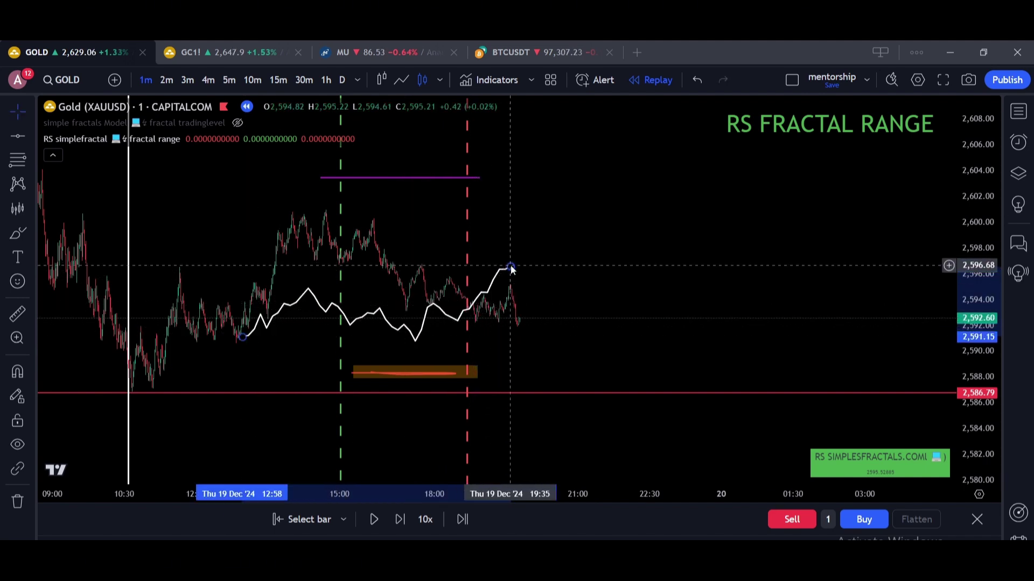
drag(510, 267, 476, 153)
Move the orange zone up to the pattern's low at about 2,589.17 to 2,590.32, and delete the red brush line.
drag(446, 366, 555, 355)
click(241, 339)
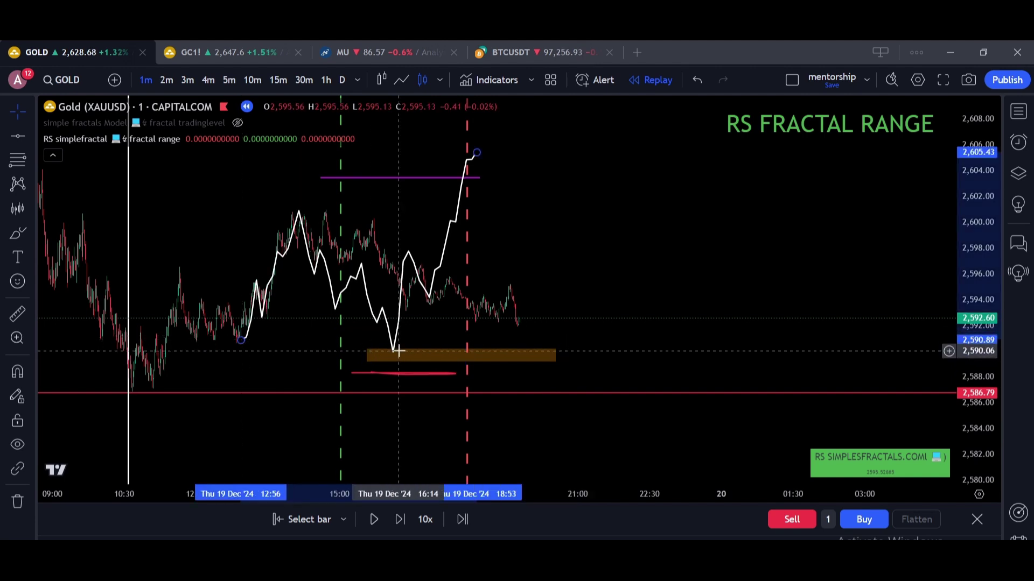
click(416, 373)
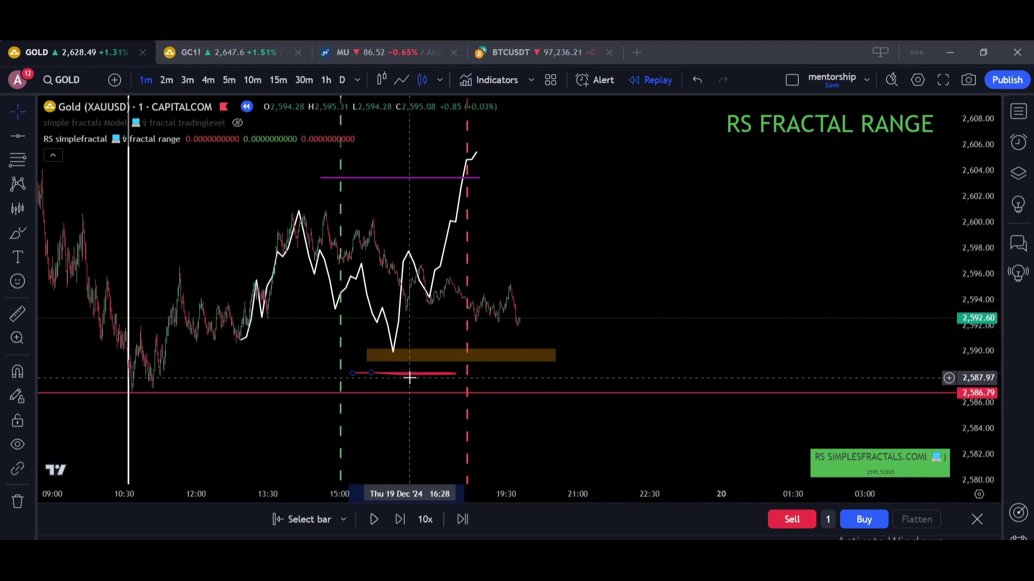
Handwrite "90%" in red with the Brush in the empty chart area after the last bars.
click(18, 233)
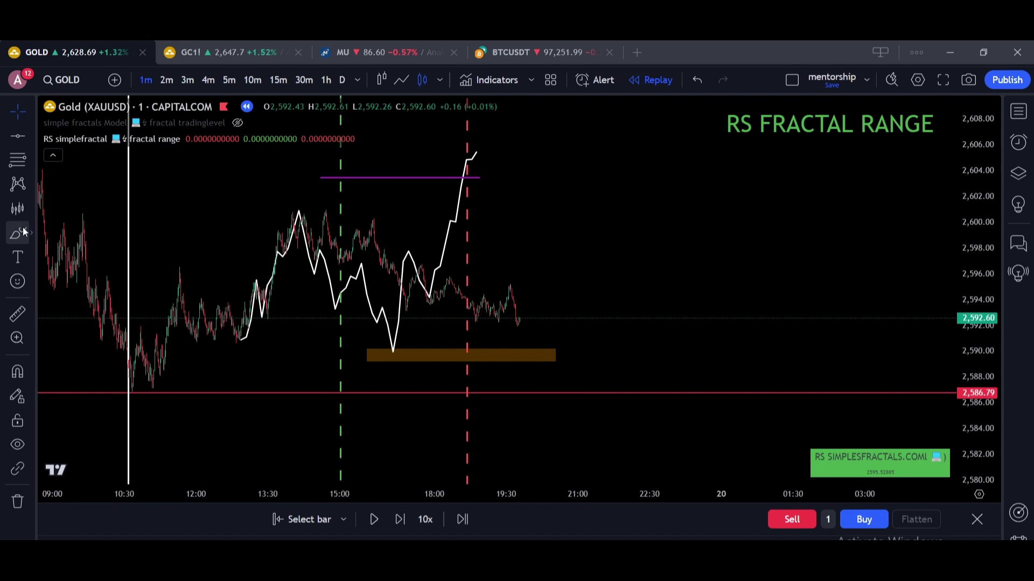
mouse_move(738, 177)
mouse_down()
mouse_move(710, 235)
mouse_move(688, 231)
mouse_up()
mouse_move(770, 205)
mouse_down()
mouse_move(802, 225)
mouse_move(787, 189)
mouse_up()
mouse_move(823, 182)
mouse_down()
mouse_move(813, 224)
mouse_move(834, 218)
mouse_up()
click(803, 161)
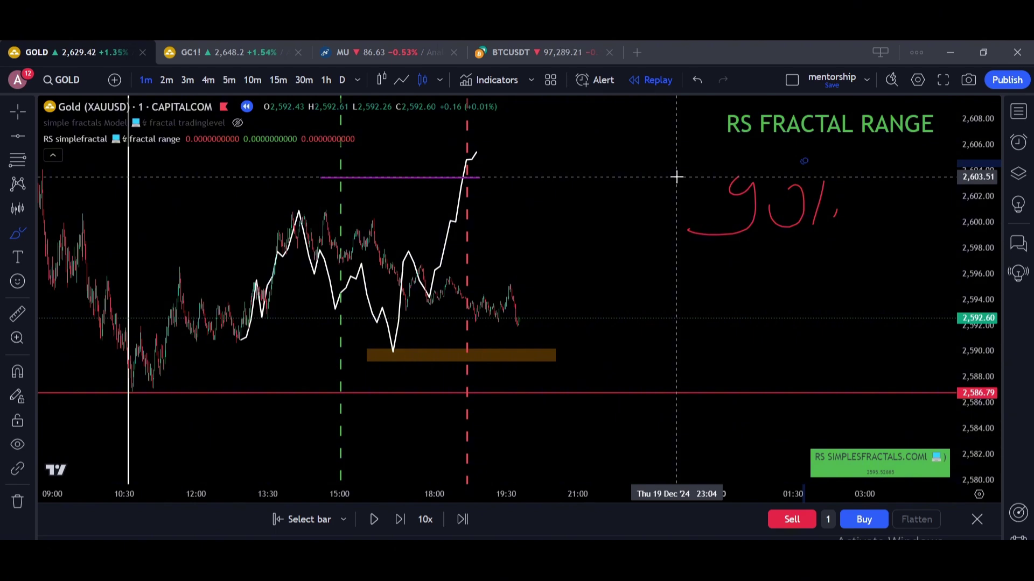
key(Escape)
Extend the orange zone to about 00:21 on 20 December and place a long position there with entry 2,590.11, stop 2,586.98 and target 2,605.12.
drag(558, 355, 738, 355)
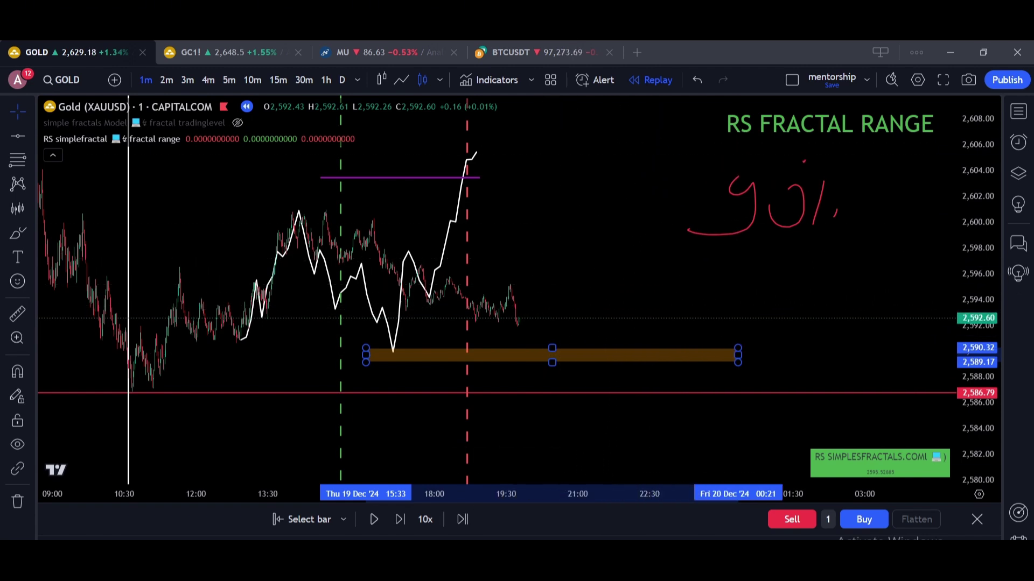
click(525, 351)
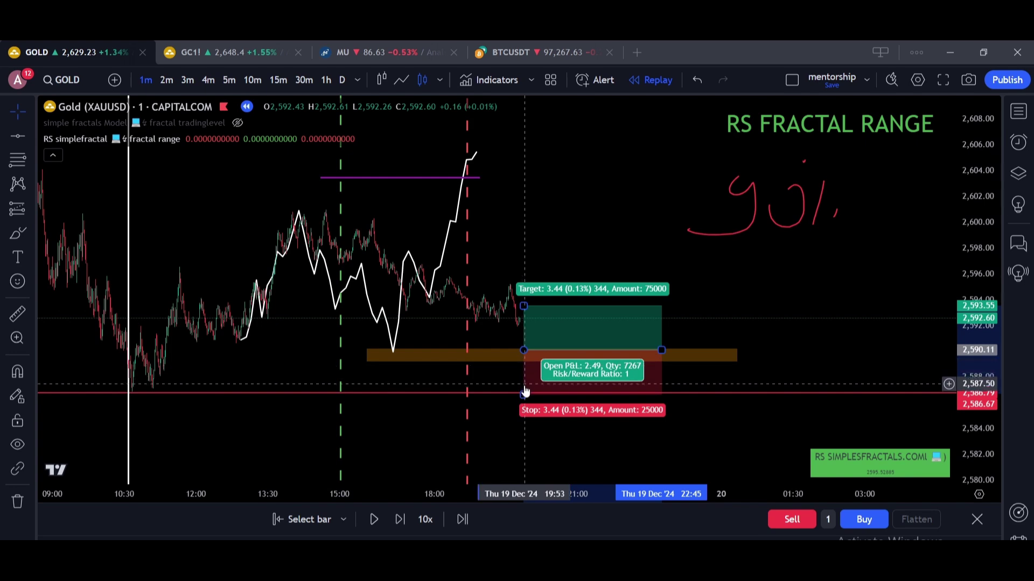
drag(524, 396, 524, 392)
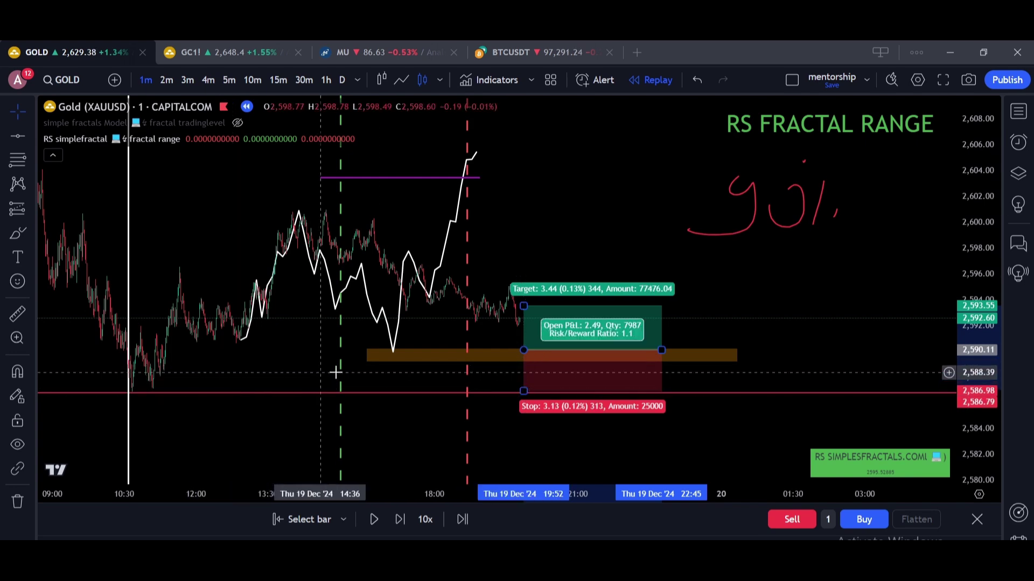
drag(524, 306, 524, 155)
Hide the RS simplefractal range indicator and raise the long position's target to 2,626.22, just below the upper red level.
scroll(707, 349, down, 5)
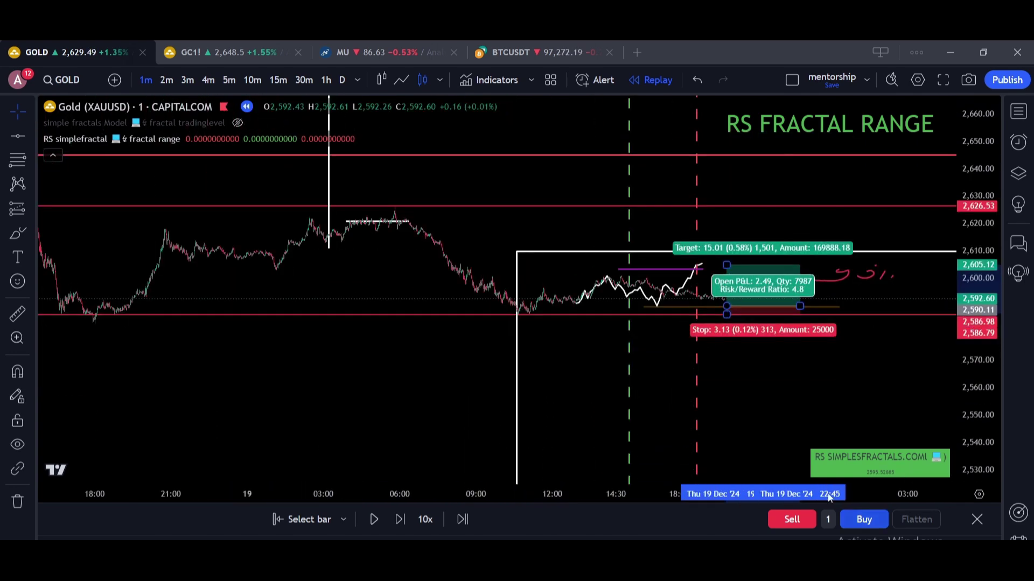
drag(707, 348, 654, 387)
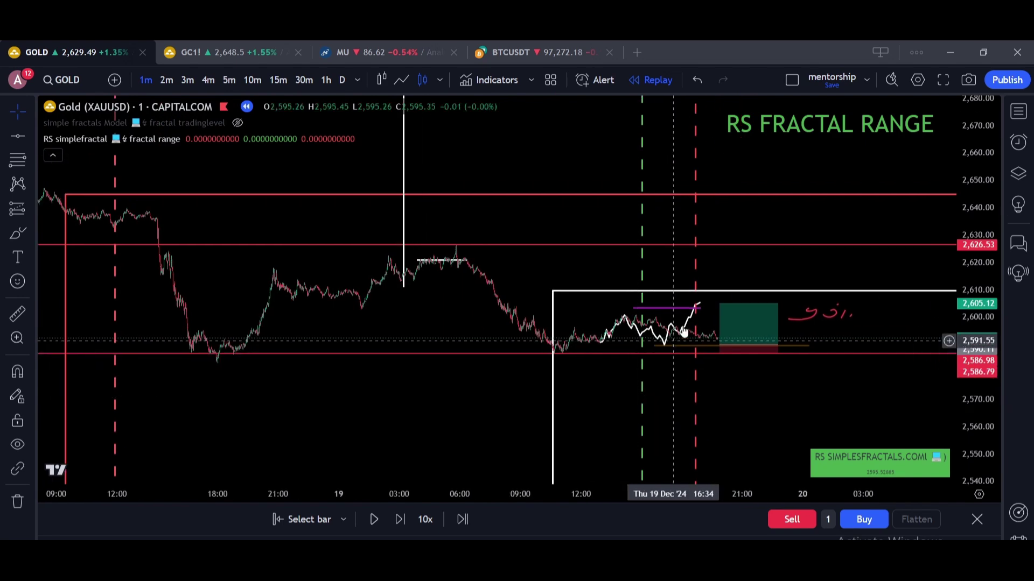
click(192, 140)
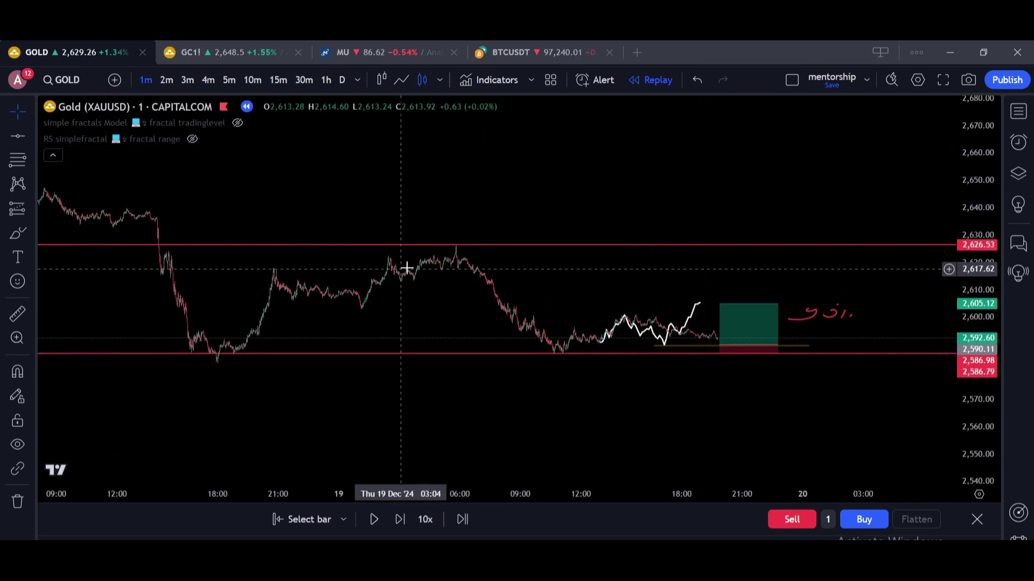
drag(719, 303, 719, 245)
Set the long position's entry to 2,590.23 and extend its end to about 01:40 on 20 December.
drag(888, 334, 859, 303)
drag(998, 431, 995, 271)
scroll(781, 332, up, 4)
drag(781, 332, 789, 343)
drag(575, 350, 571, 346)
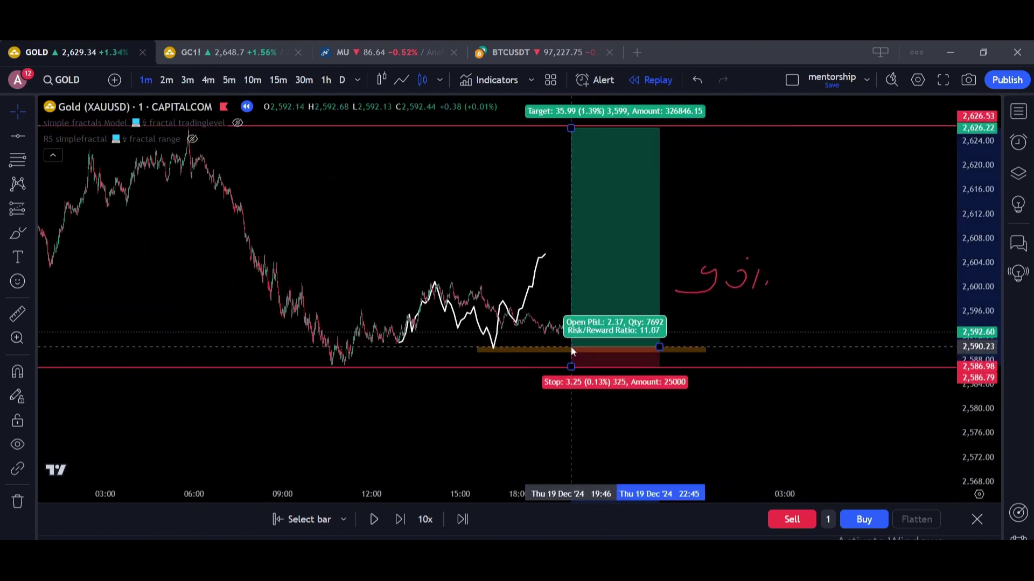
click(706, 329)
drag(982, 445, 982, 468)
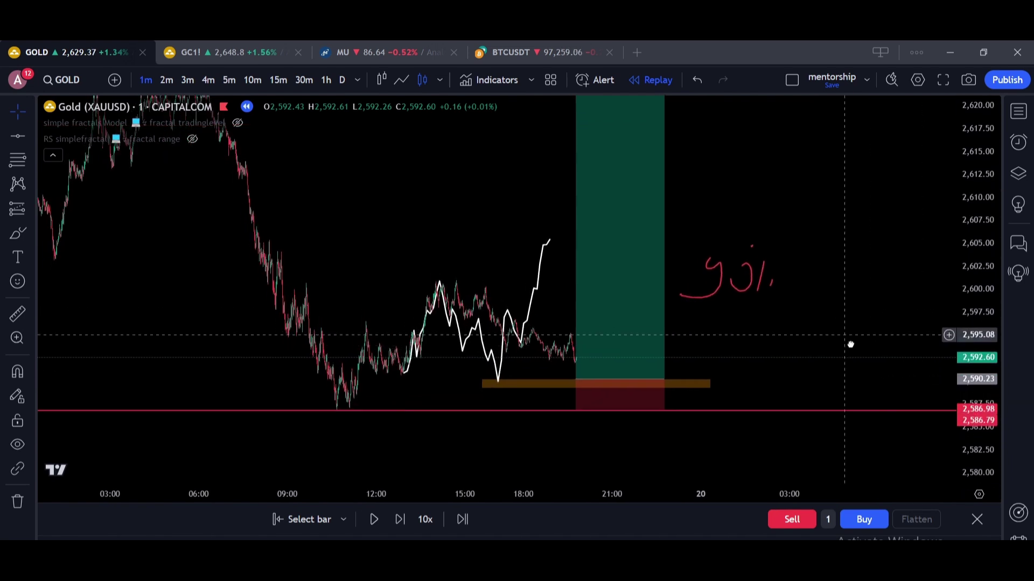
drag(849, 344, 860, 359)
drag(681, 404, 766, 407)
Play the replay through the entry zone, and exit bar replay to return to the live 1-minute chart.
click(847, 399)
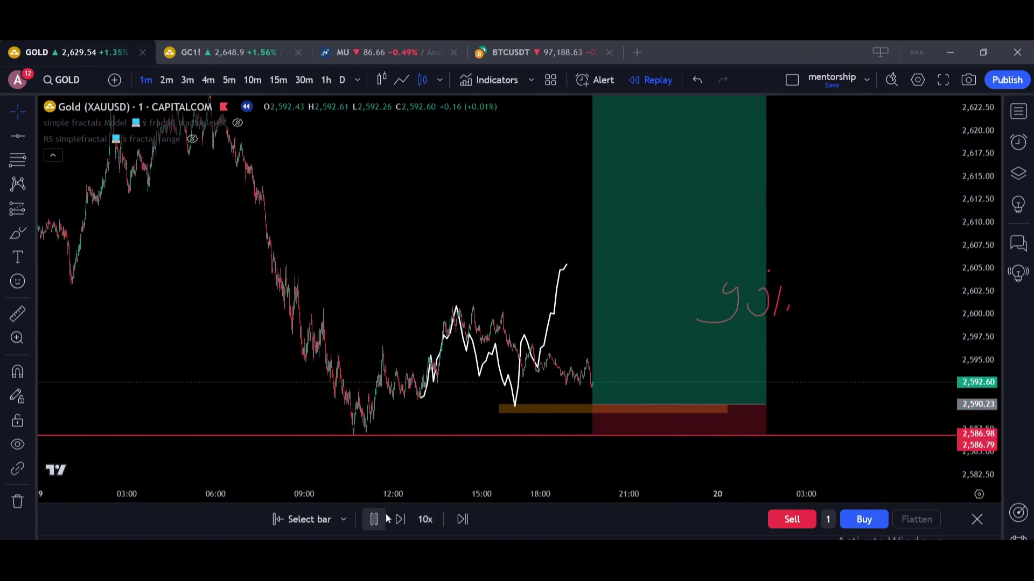
drag(874, 354, 856, 328)
scroll(919, 325, down, 3)
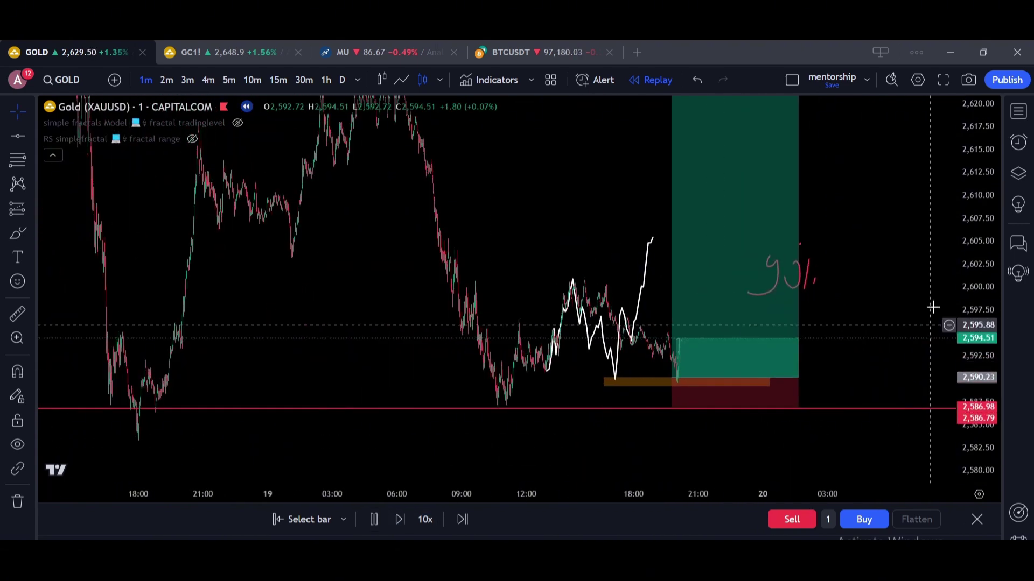
drag(976, 211, 975, 335)
drag(918, 279, 878, 343)
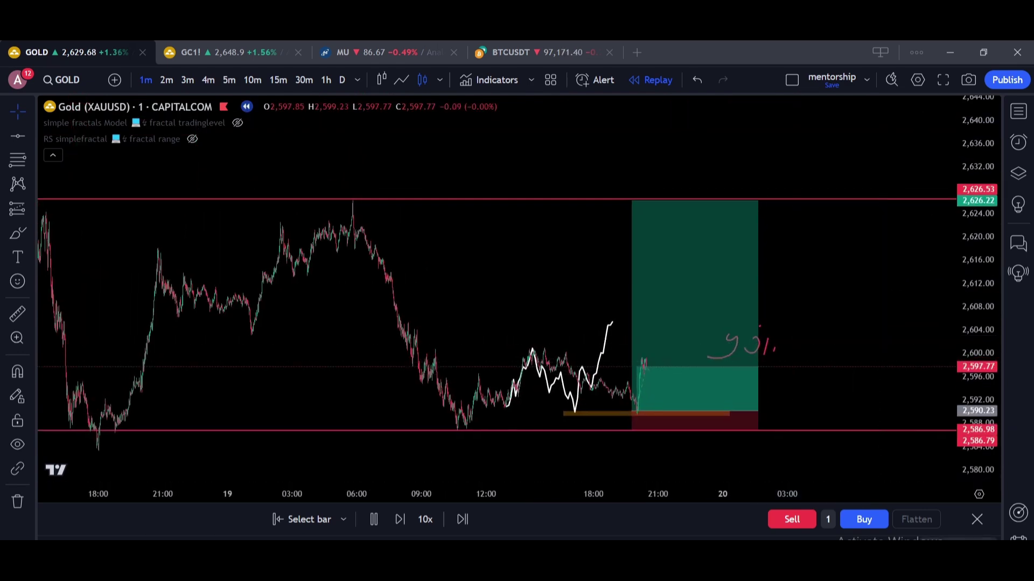
click(634, 356)
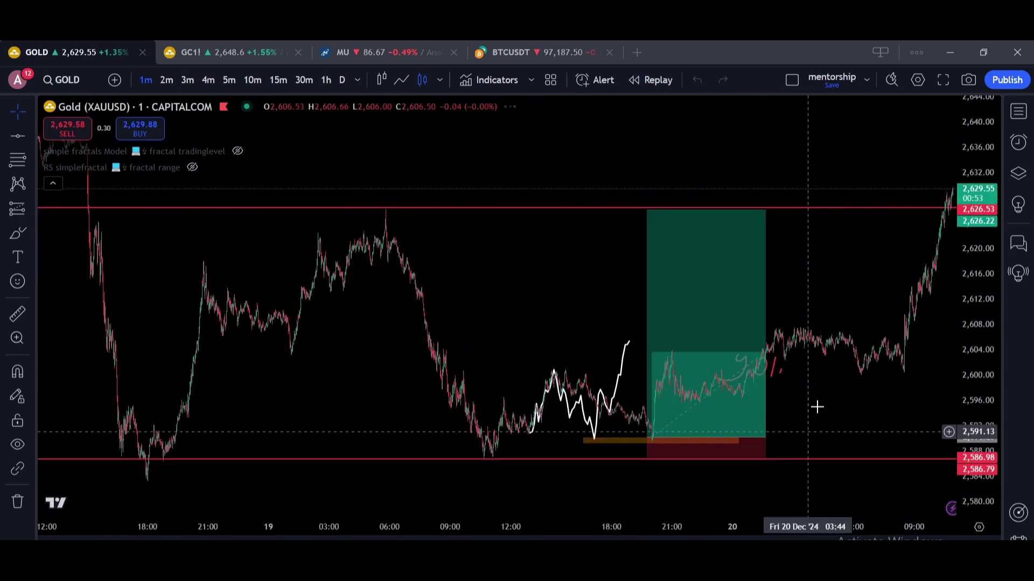
Extend the long position past the 20 December bars that reach its target level.
click(719, 447)
drag(719, 447, 892, 451)
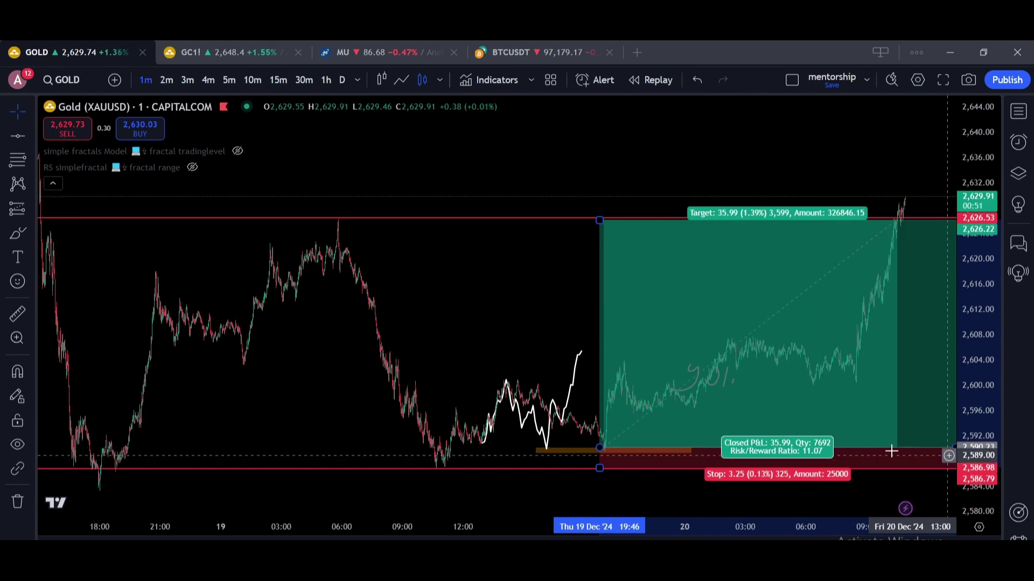
drag(501, 291, 581, 282)
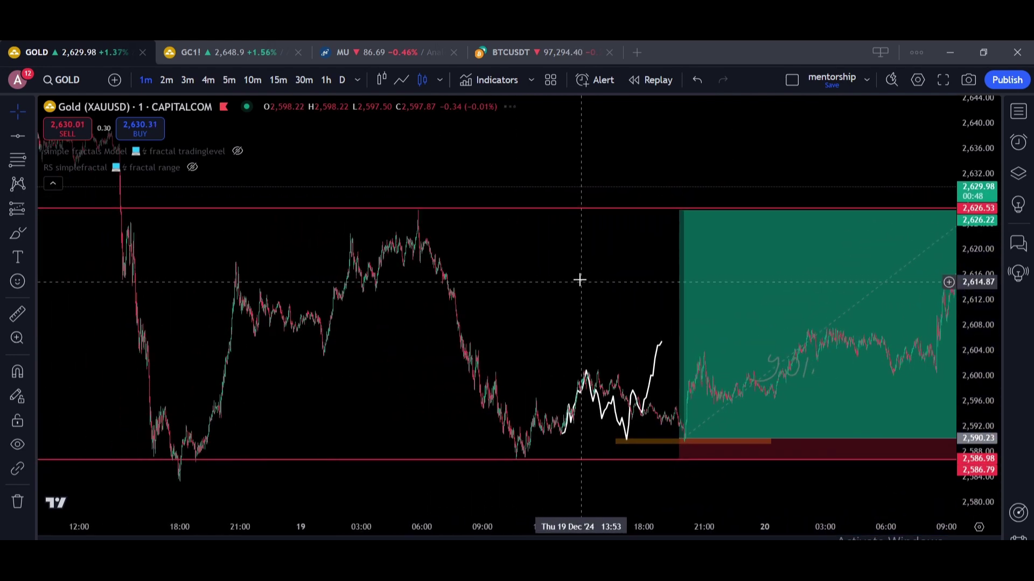
Remove all drawings from the gold chart and bring the latest bars into view.
right_click(549, 258)
click(619, 524)
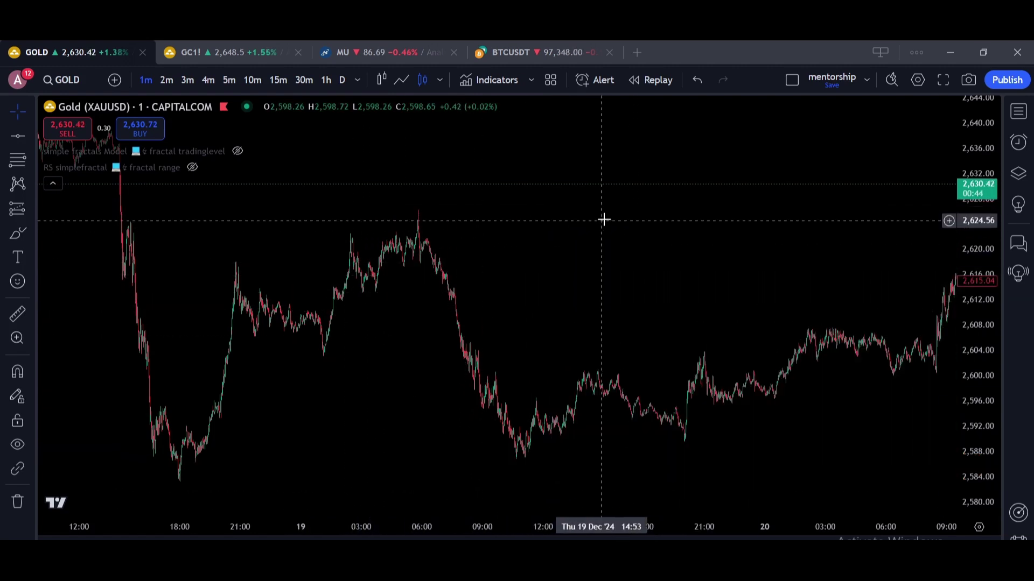
drag(648, 221, 568, 220)
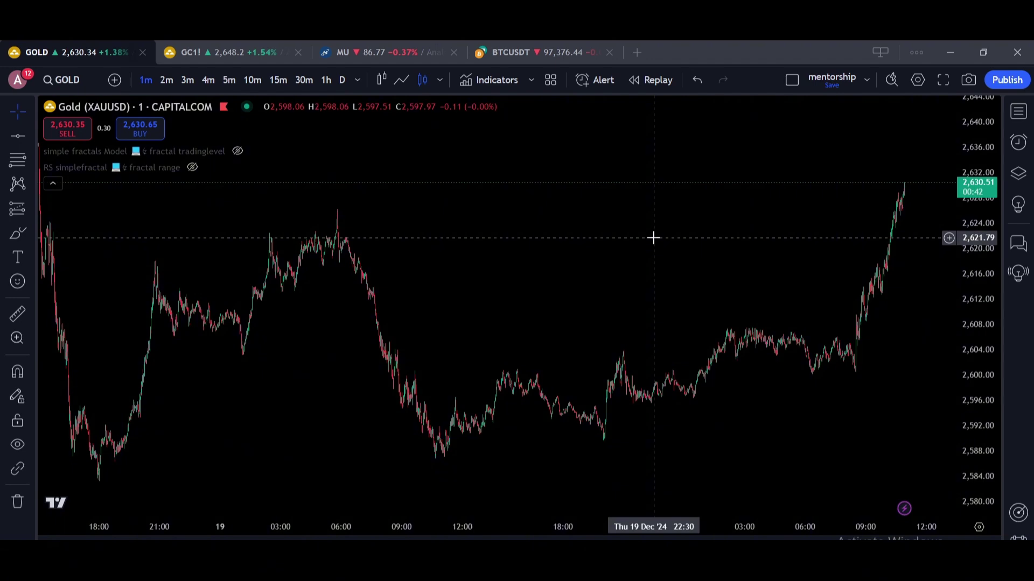